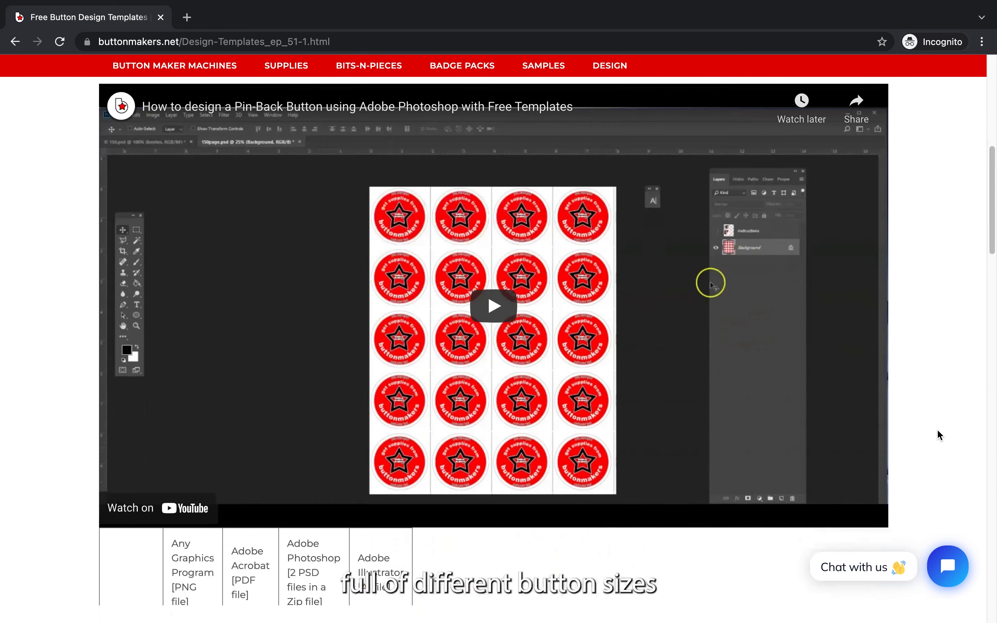
Step: Browse the button templates table and download the 2" Photoshop template files
scroll(938, 432, "down", 5)
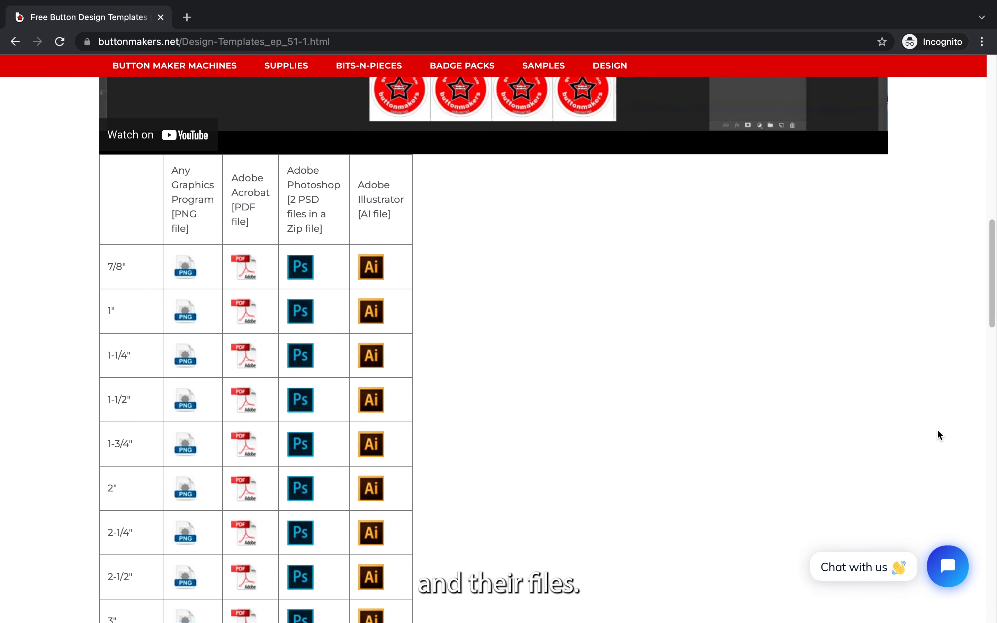
scroll(938, 433, "down", 8)
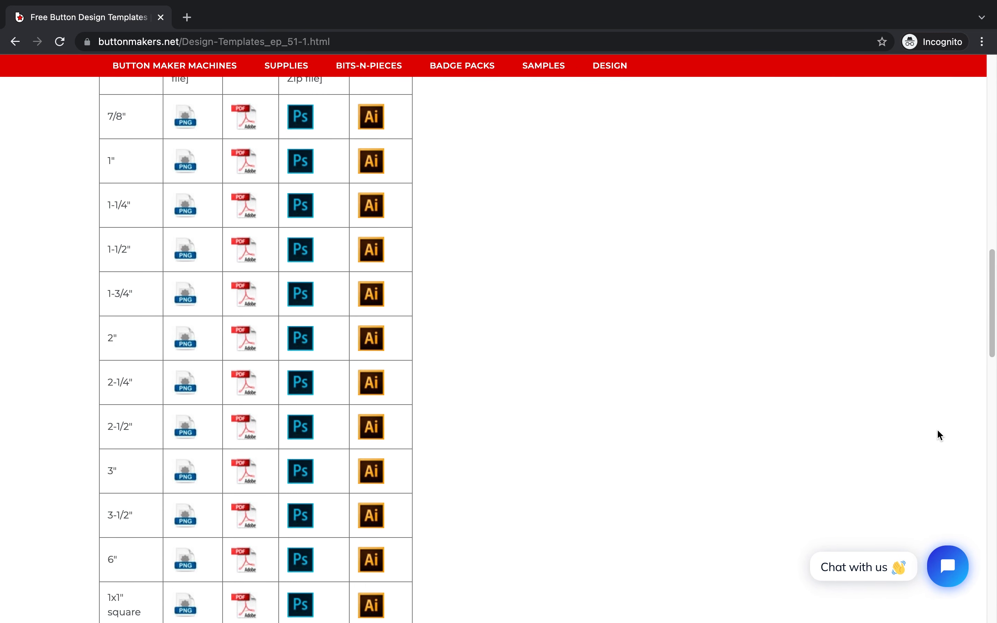
scroll(939, 431, "down", 2)
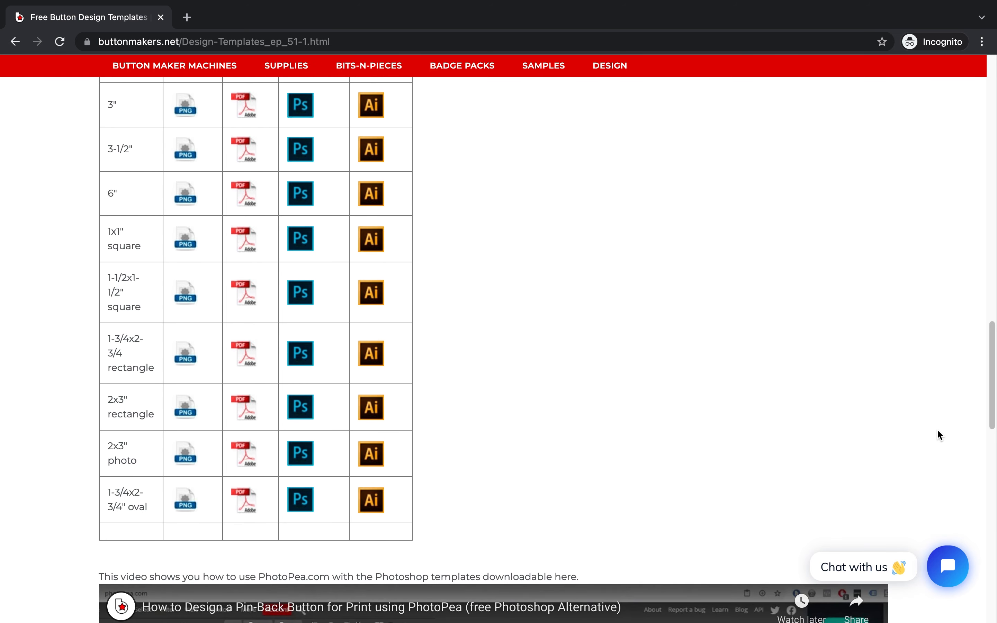
scroll(938, 431, "up", 4)
scroll(938, 430, "up", 6)
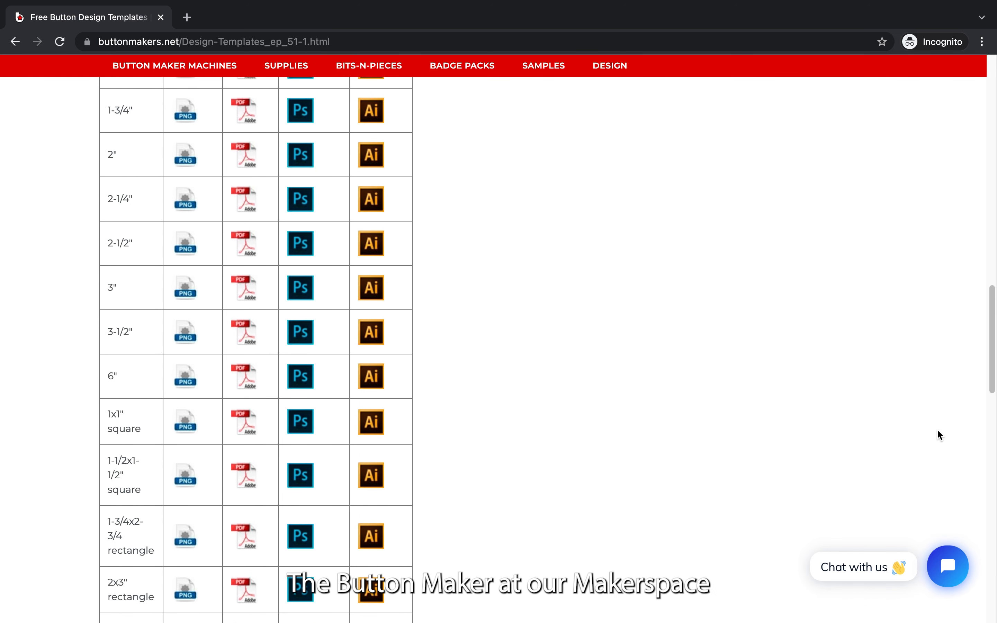
scroll(938, 431, "up", 2)
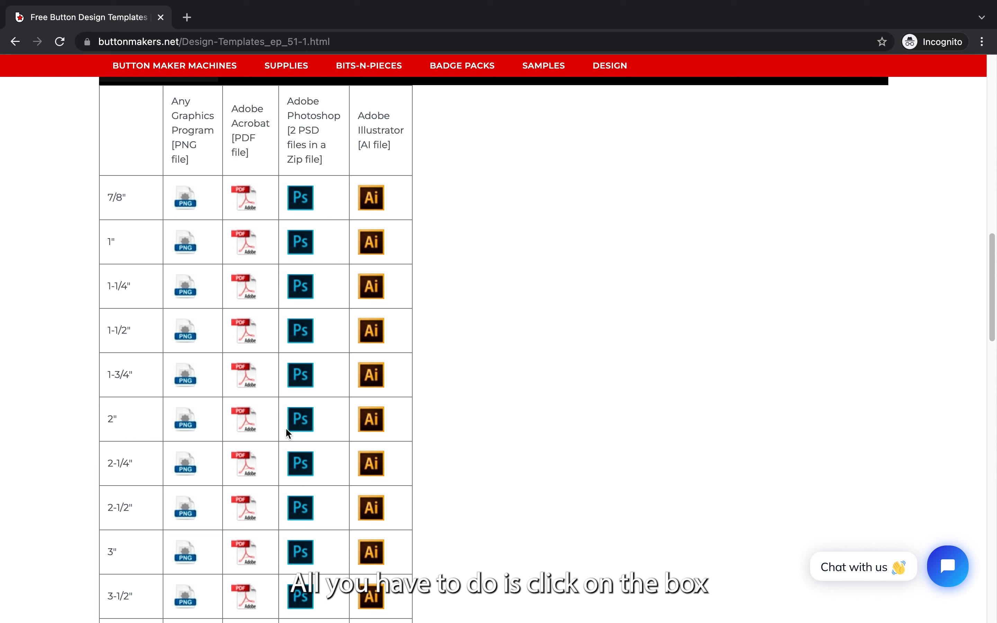
left_click(304, 434)
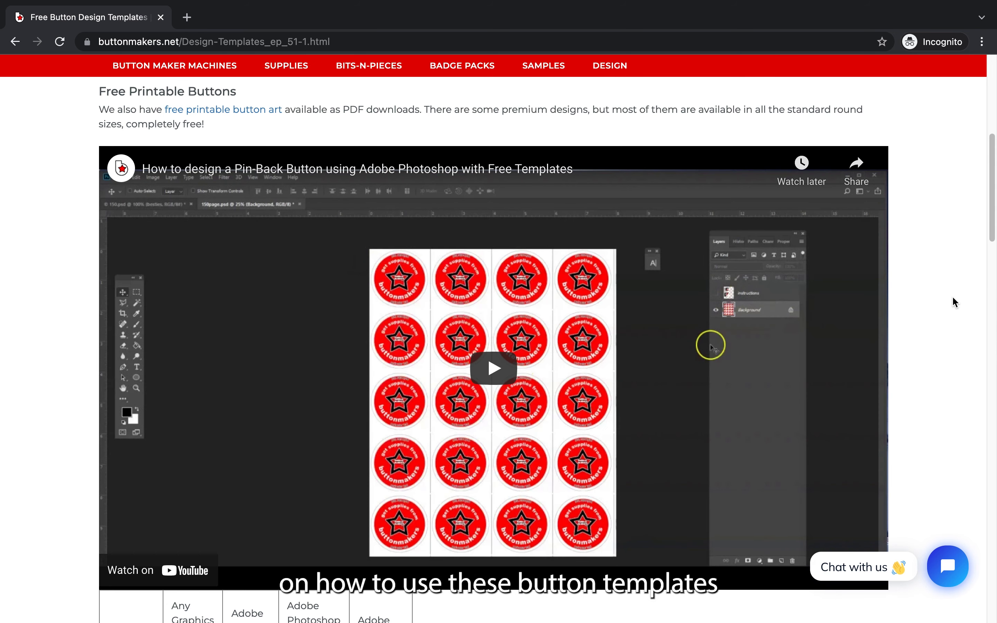
Step: Open the PhotoPea.com link from the design templates page
scroll(953, 298, "down", 15)
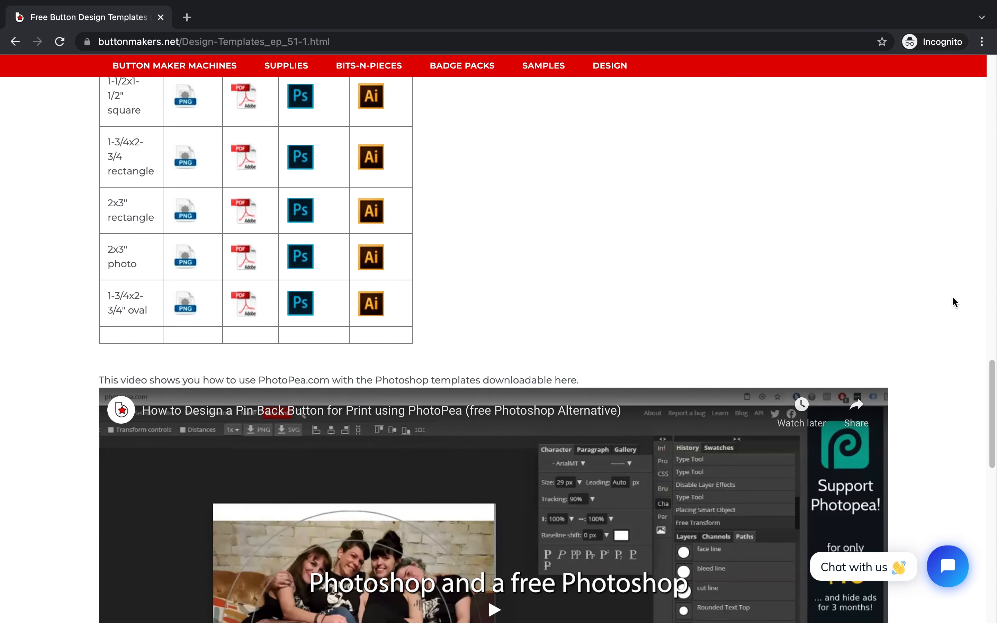
scroll(956, 303, "down", 5)
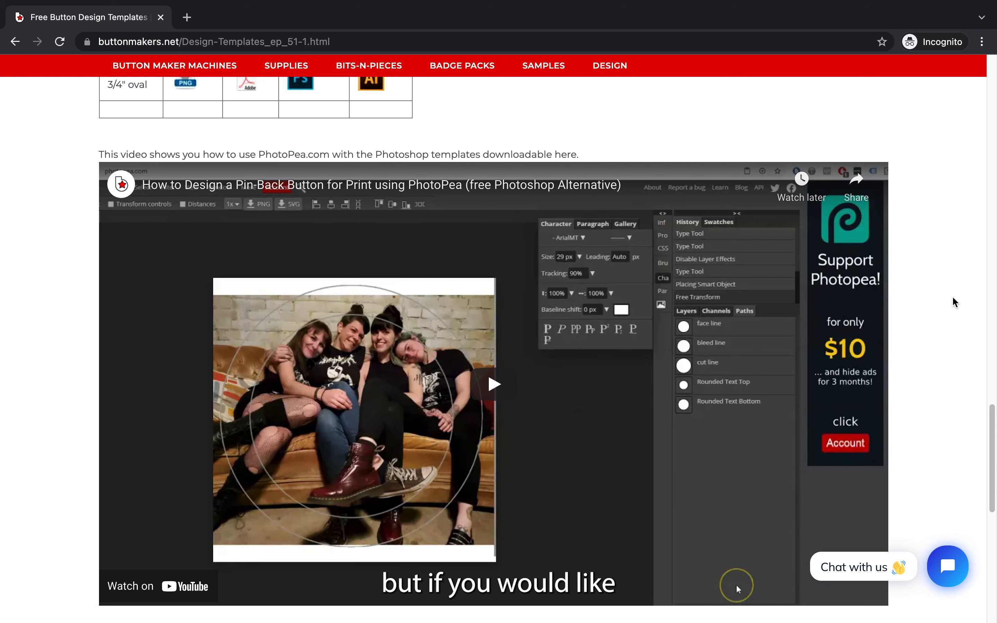
scroll(952, 296, "up", 20)
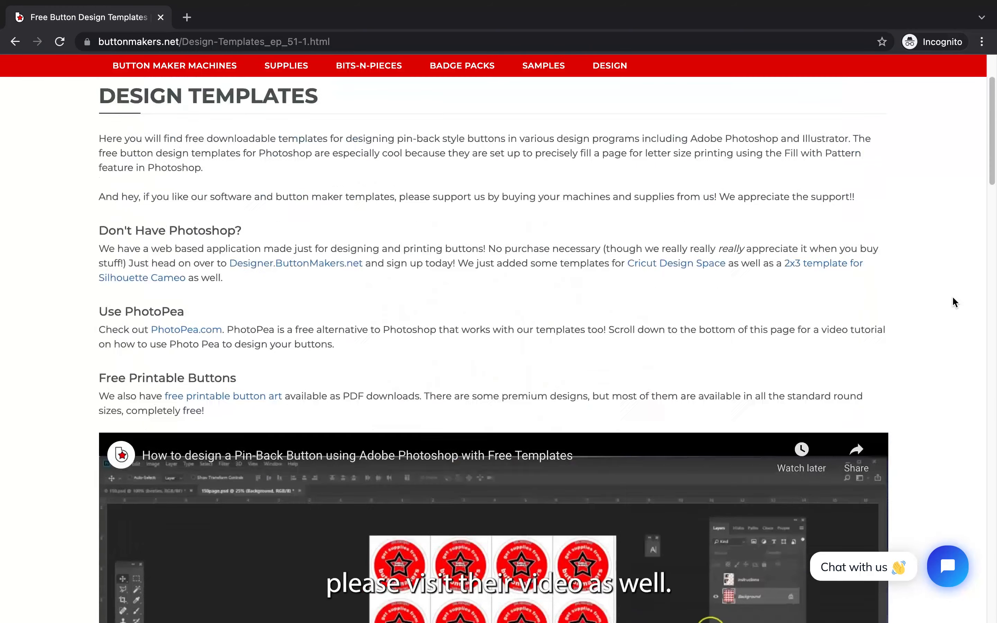
scroll(952, 296, "up", 3)
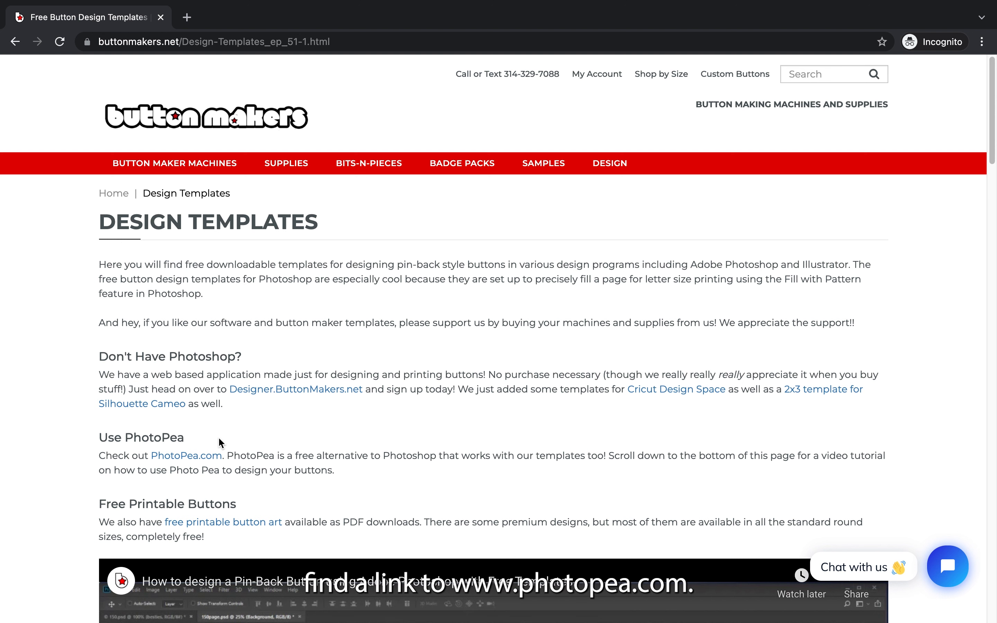
left_click(200, 458)
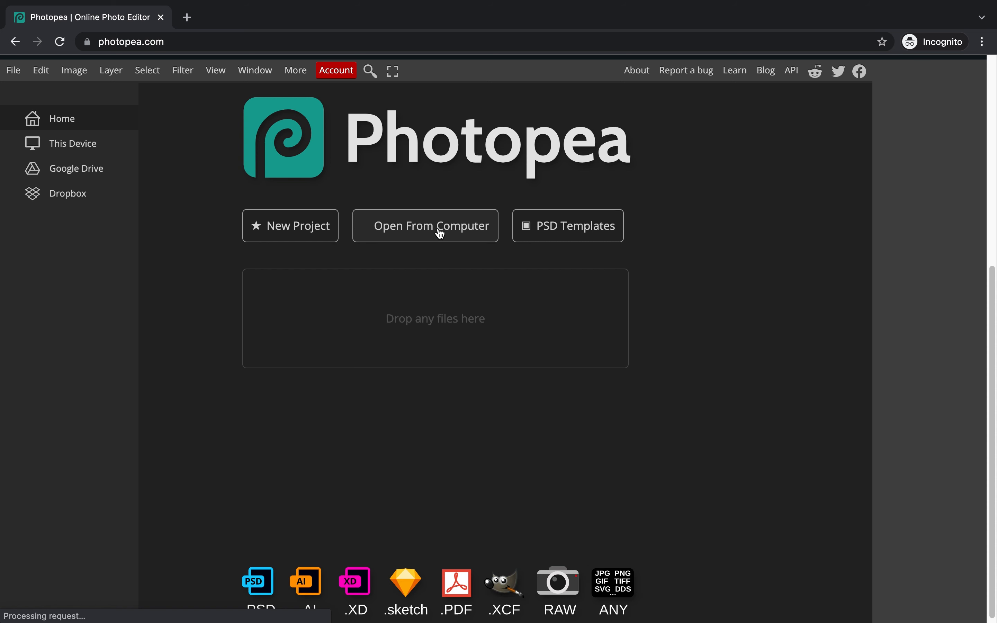
Step: Open the 200.psd template from the computer
left_click(439, 233)
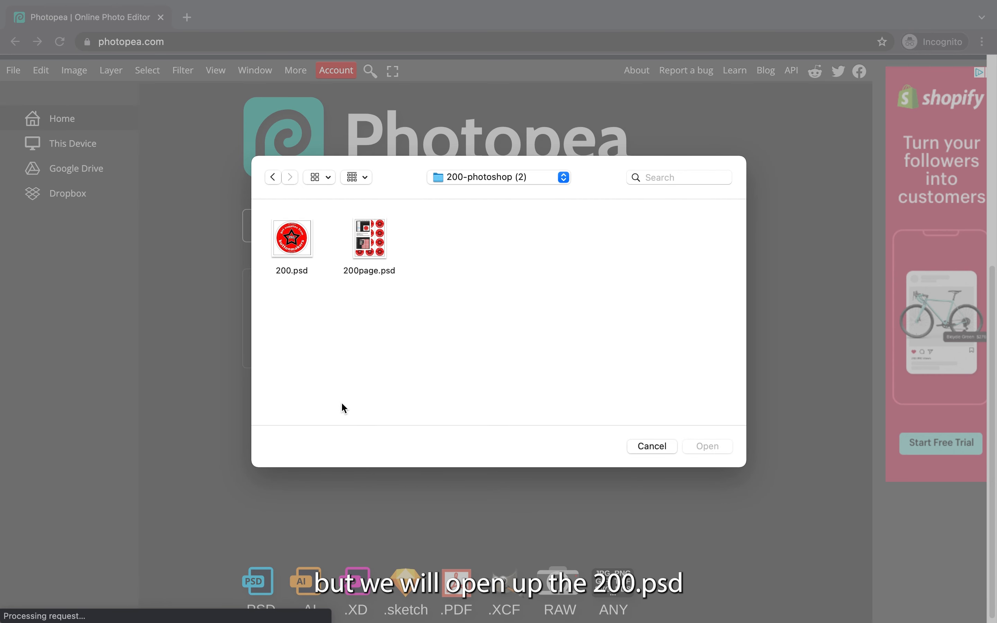
left_click(288, 245)
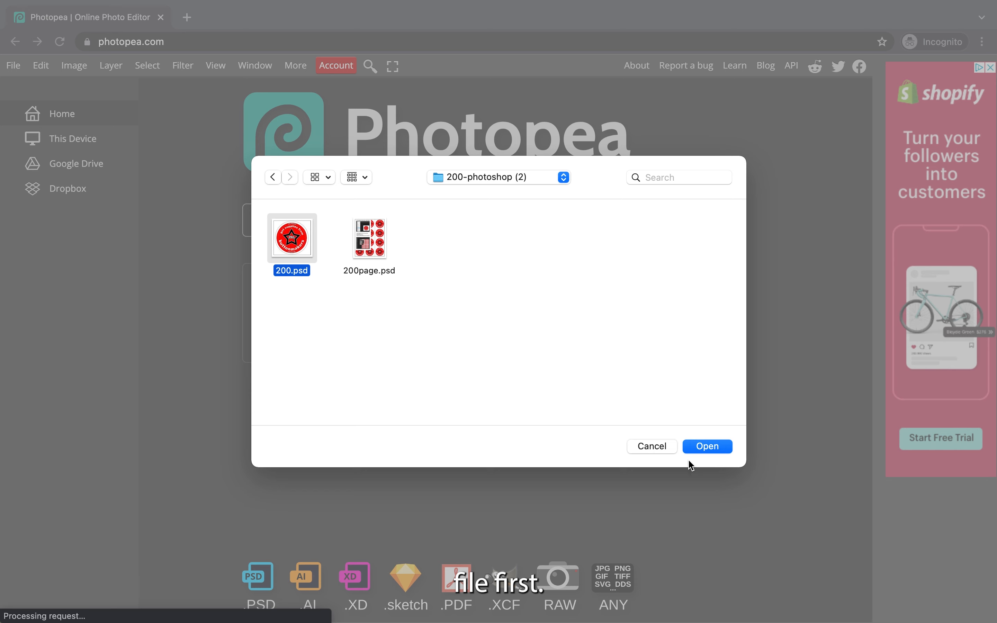
left_click(713, 446)
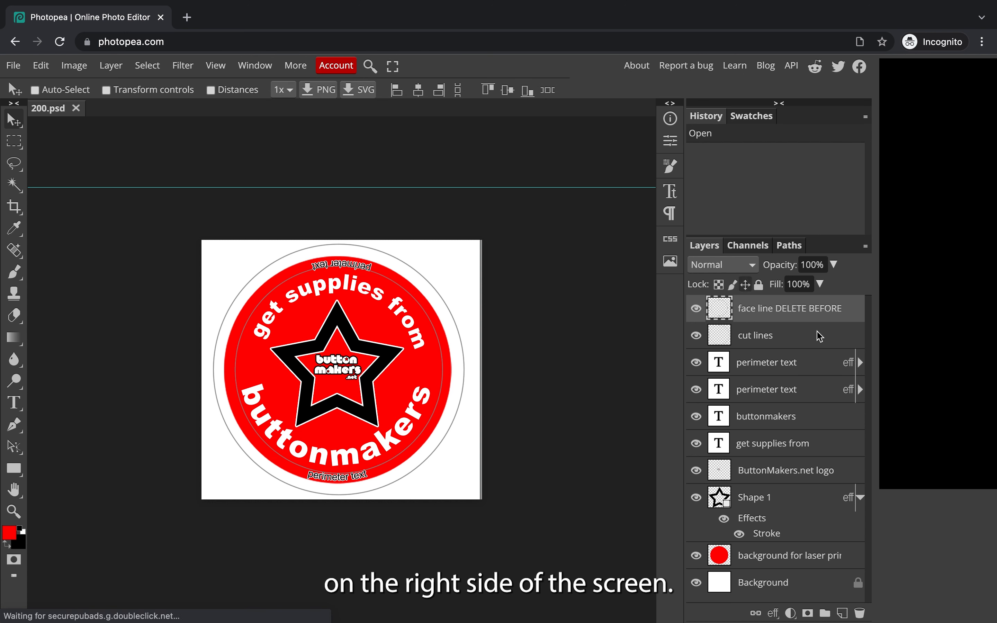
Step: Delete both perimeter text layers, the buttonmakers and get supplies from text, the logo and the star shape layers
left_click(817, 375)
key("Delete")
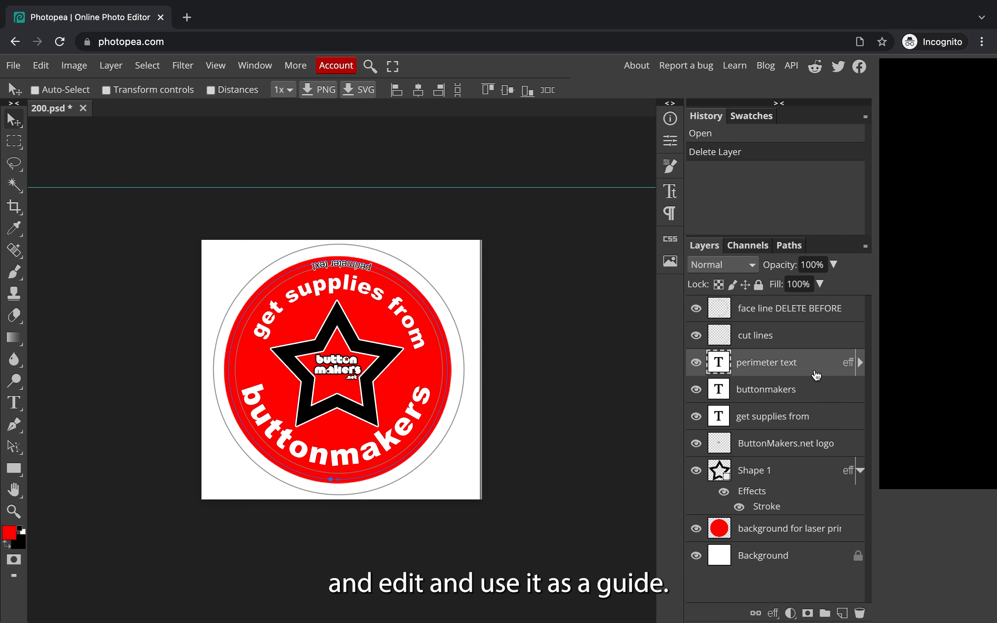
key("Delete")
key("Delete")
key("Delete")
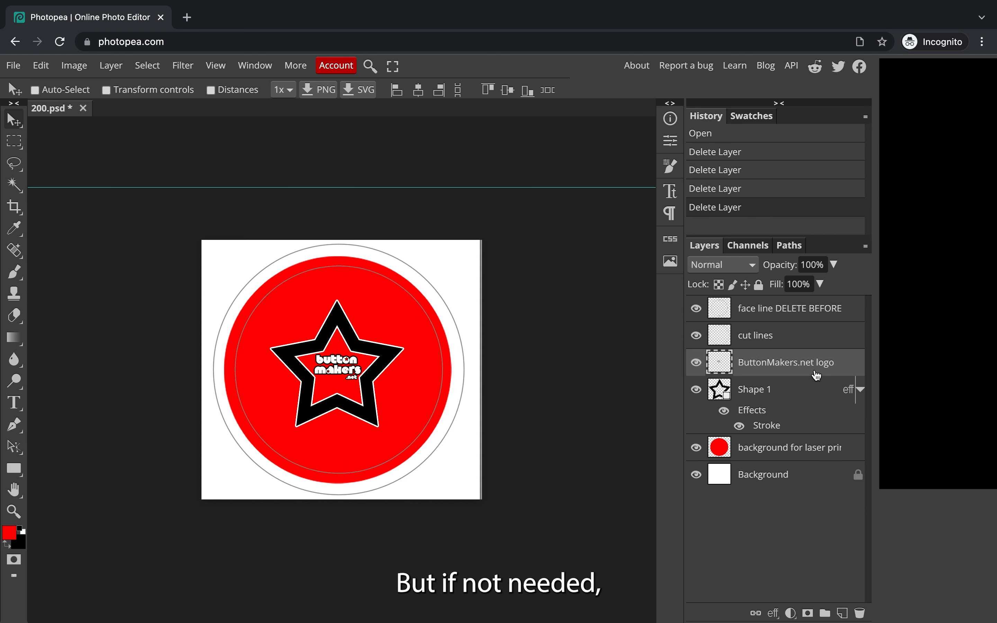
key("Delete")
key("Delete")
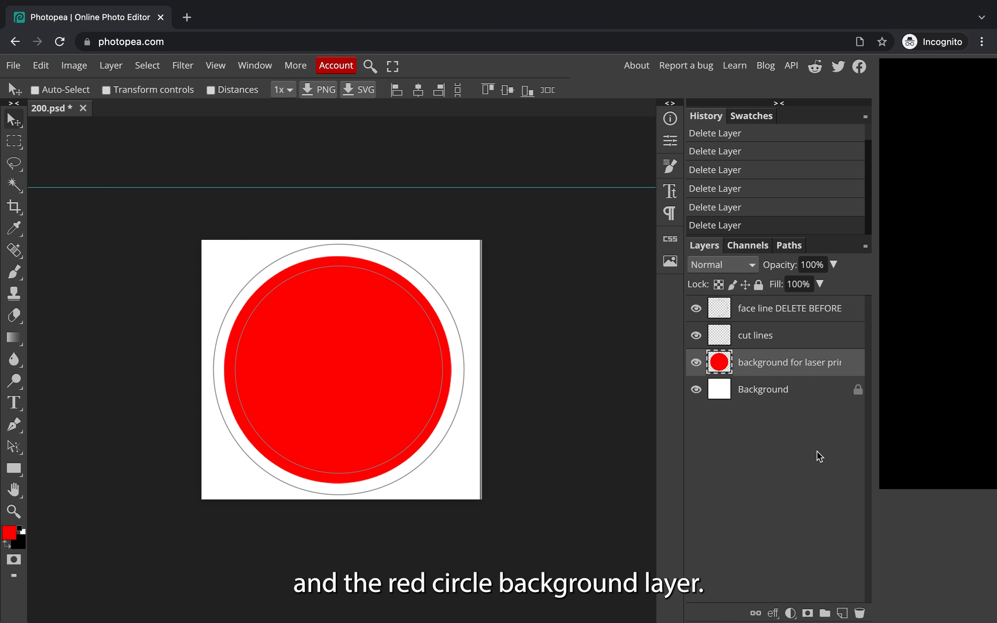
Step: Place the Toronto skyline image and scale it to about 55% width and 63% height to cover the circle
left_click(13, 65)
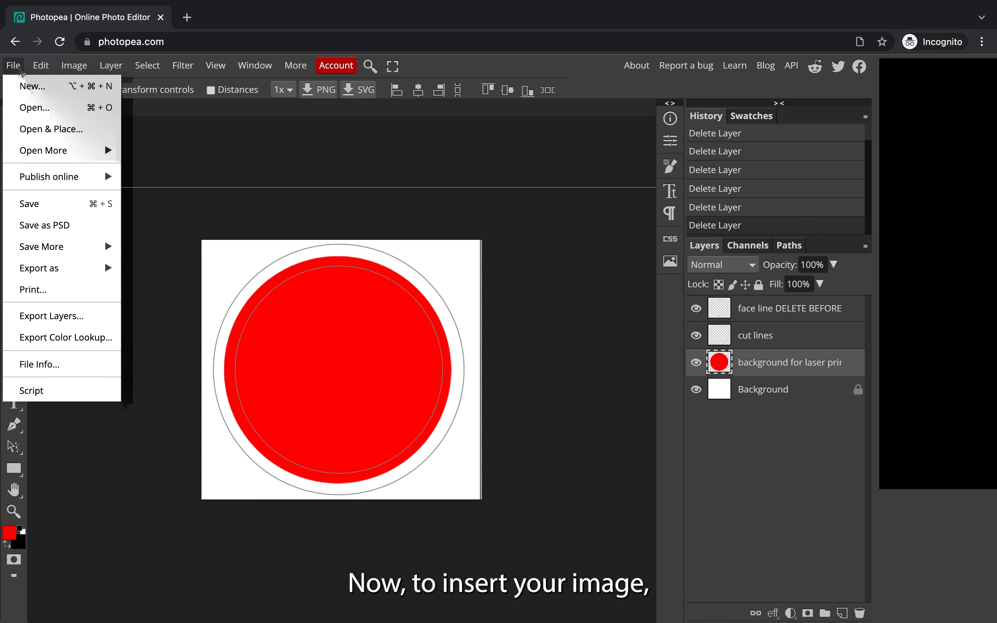
left_click(97, 137)
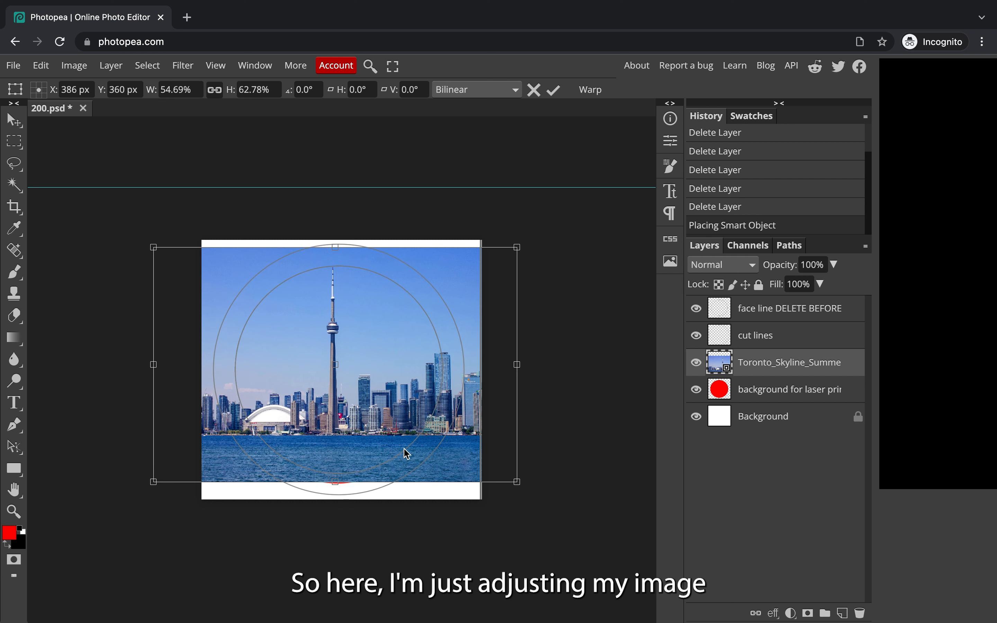
left_click_drag(399, 445, 405, 448)
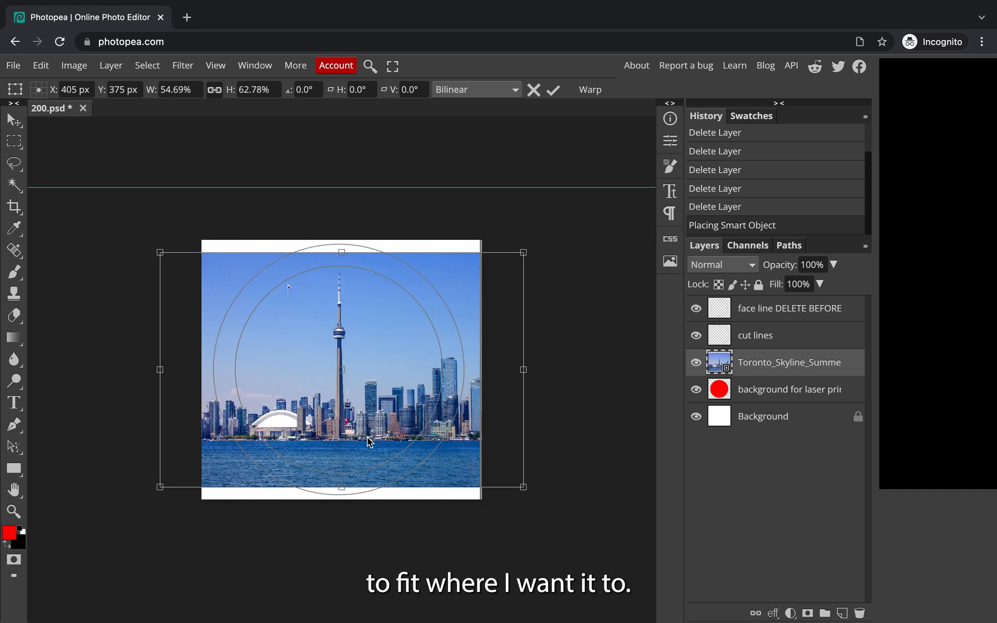
left_click(846, 321)
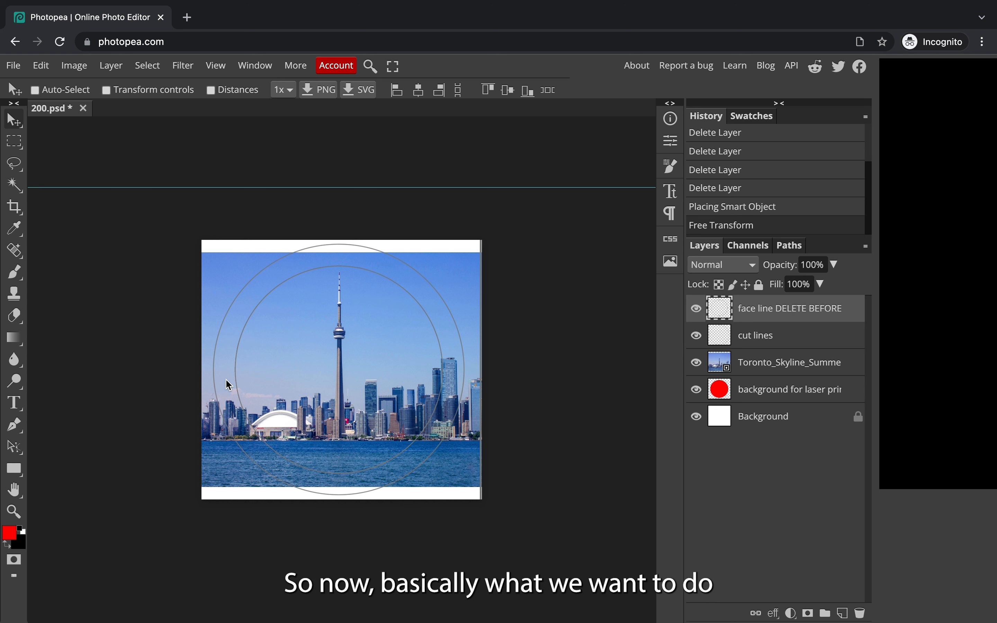
Step: Link the Toronto skyline image layer with the red circle background layer
left_click(856, 371)
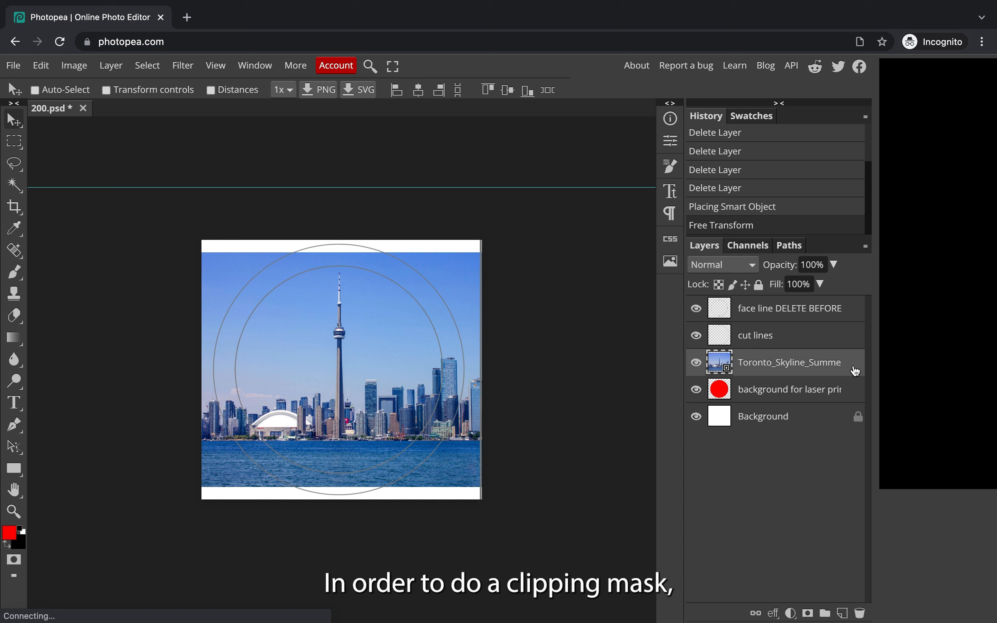
key("super")
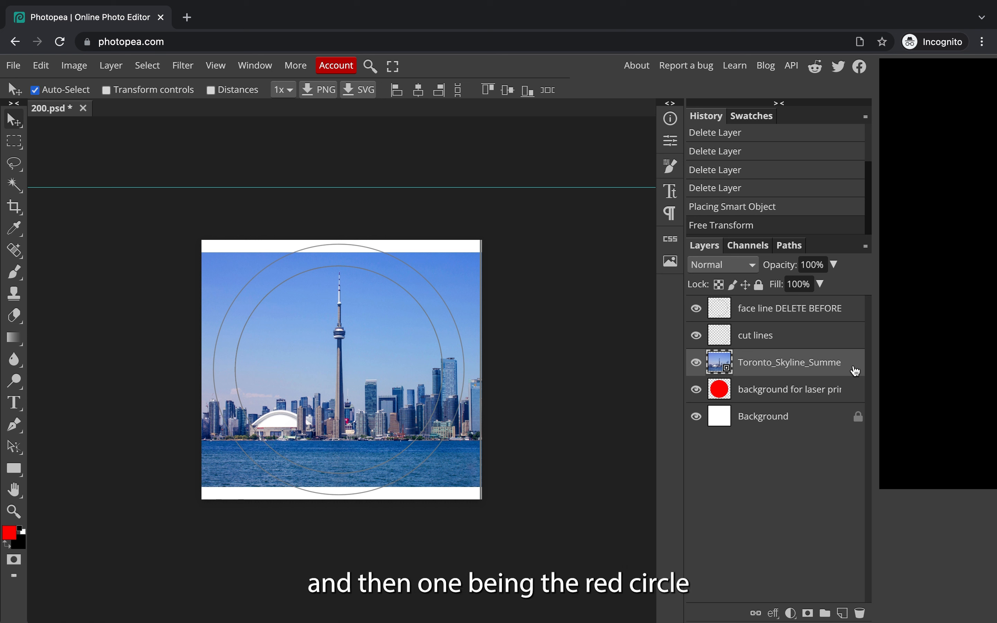
left_click(853, 402, "super")
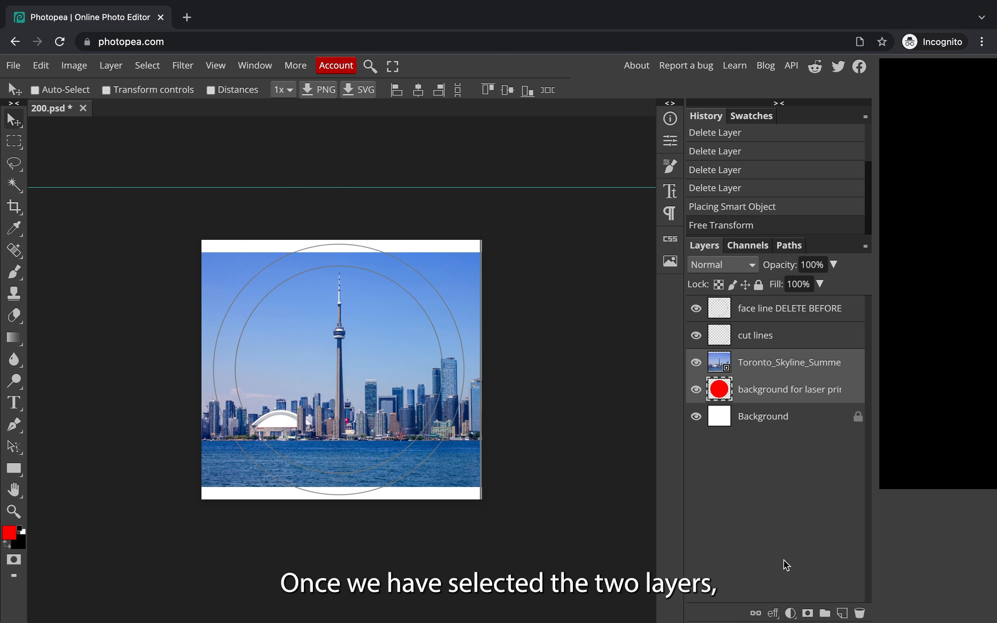
left_click(756, 614)
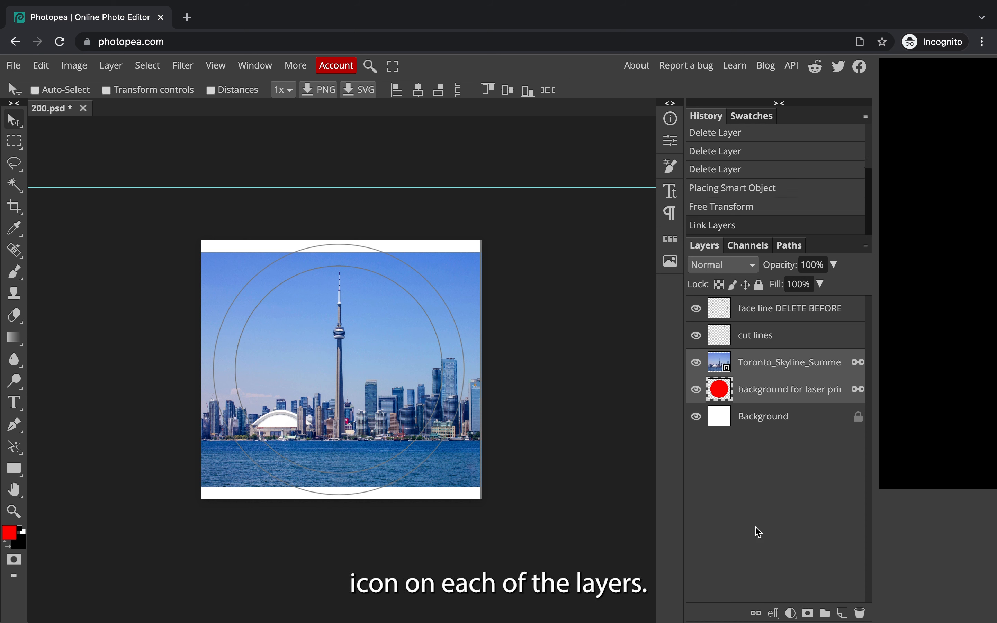
Step: Clip the Toronto skyline layer to the red circle background as a clipping mask
left_click(772, 372)
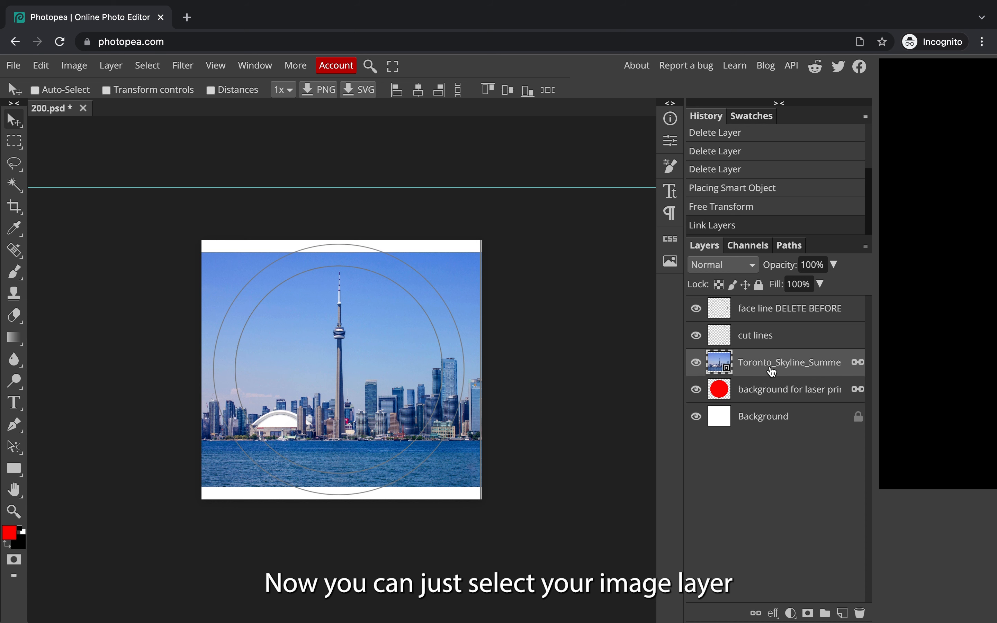
right_click(772, 372)
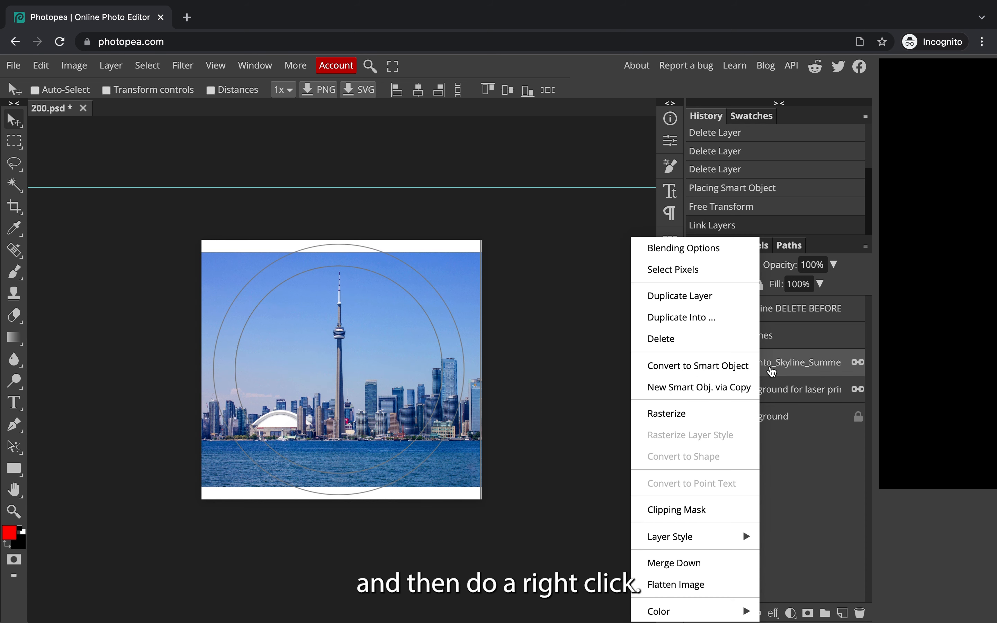
left_click(718, 512)
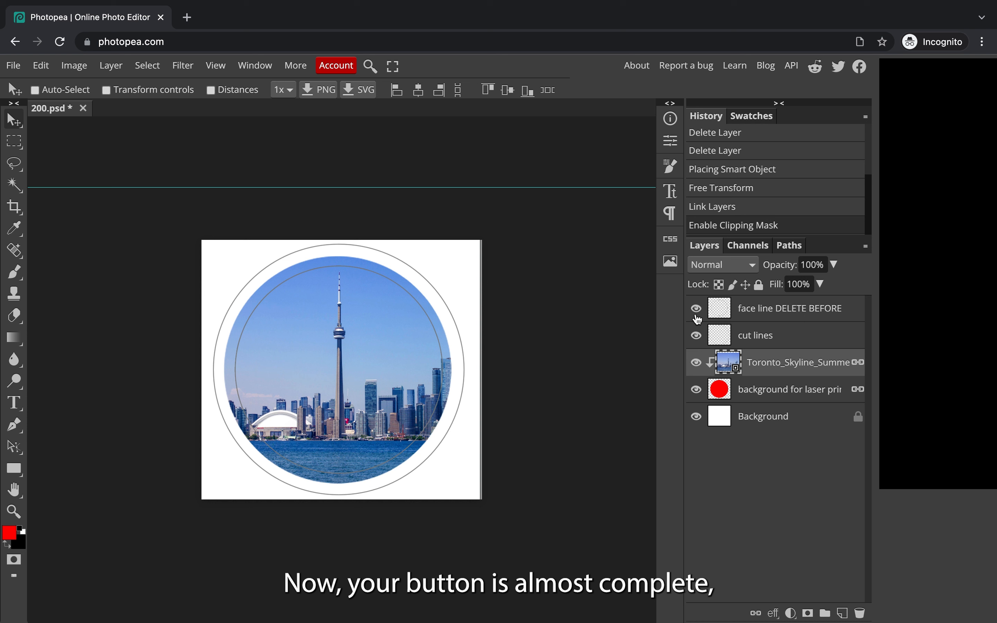
Step: Hide the face line DELETE BEFORE layer
left_click(814, 323)
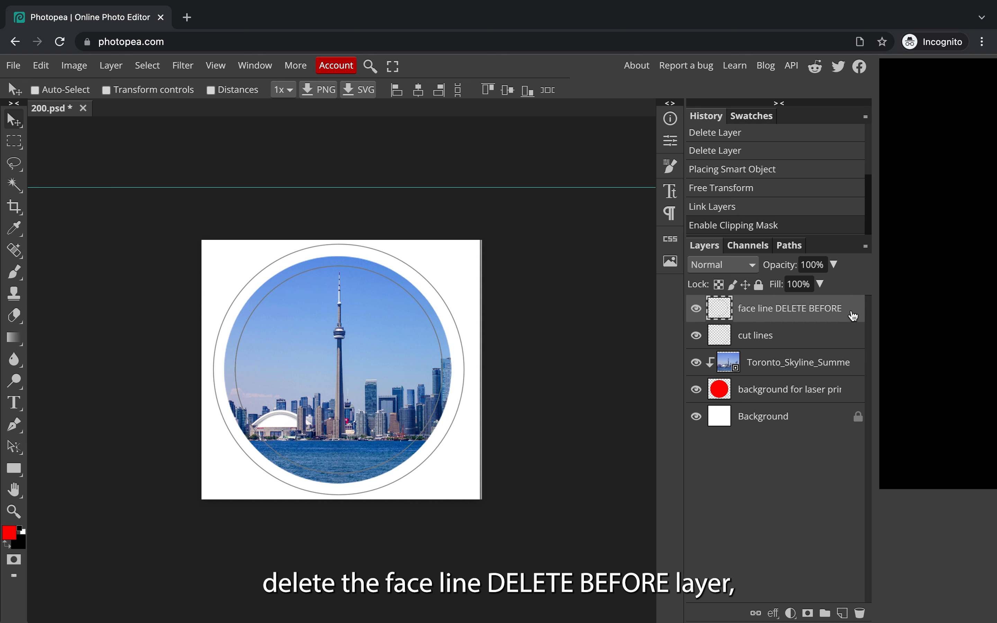
left_click(698, 310)
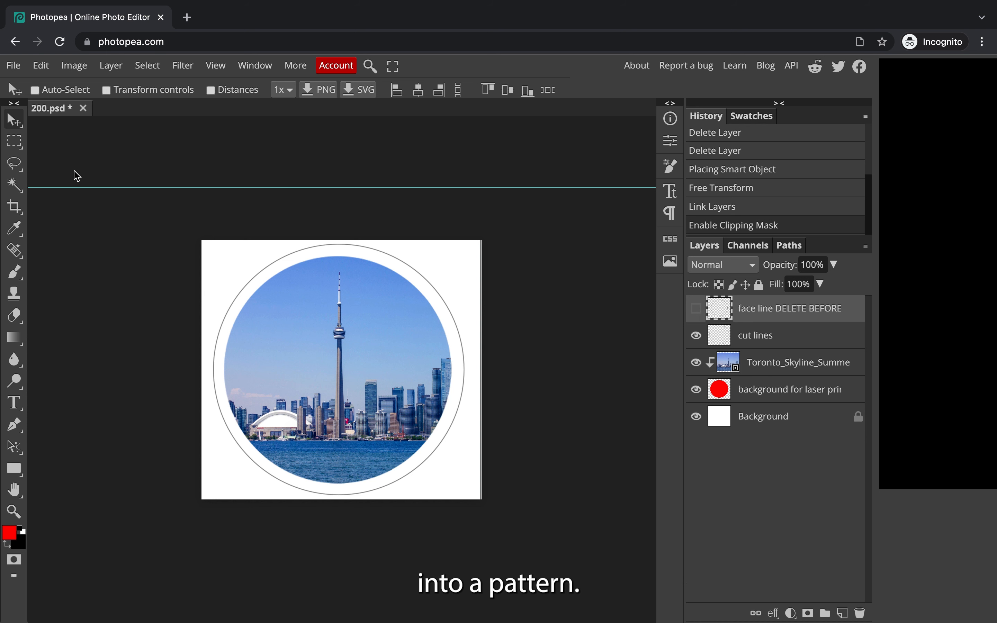
Step: Define the finished button design as a new pattern
left_click(41, 66)
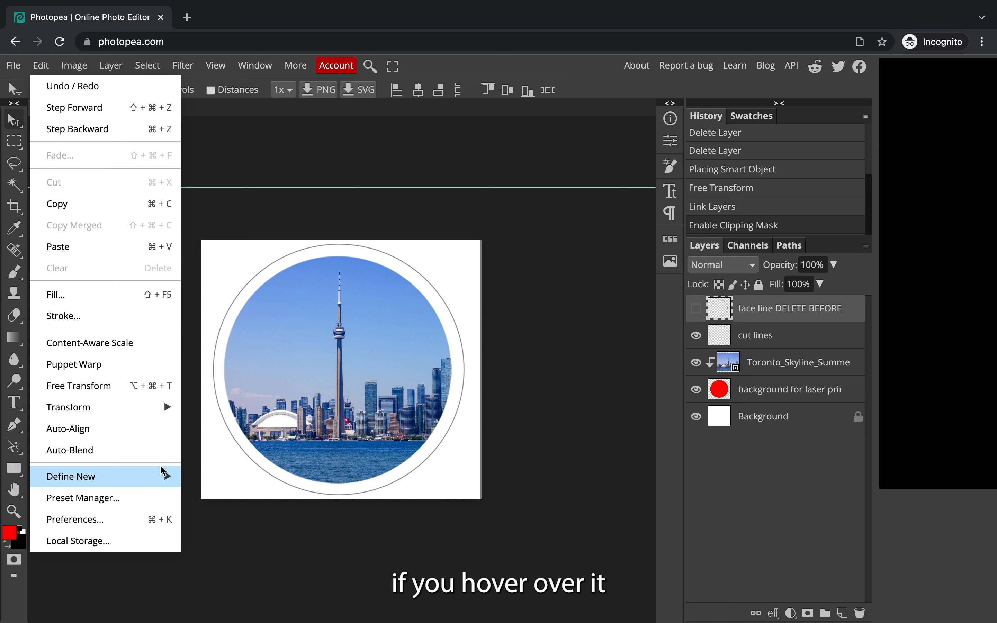
mouse_move(154, 482)
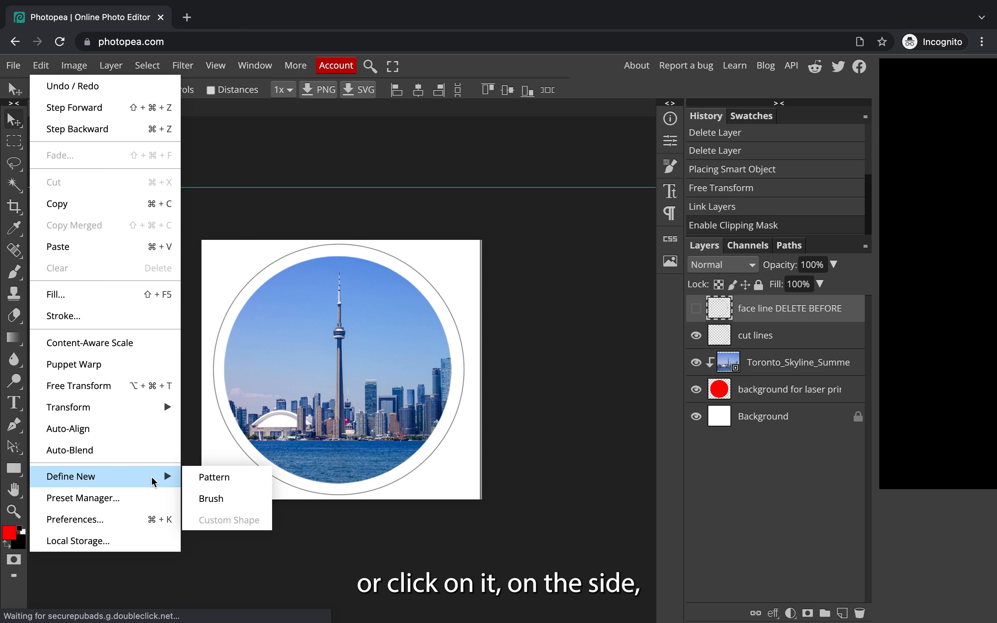
left_click(251, 484)
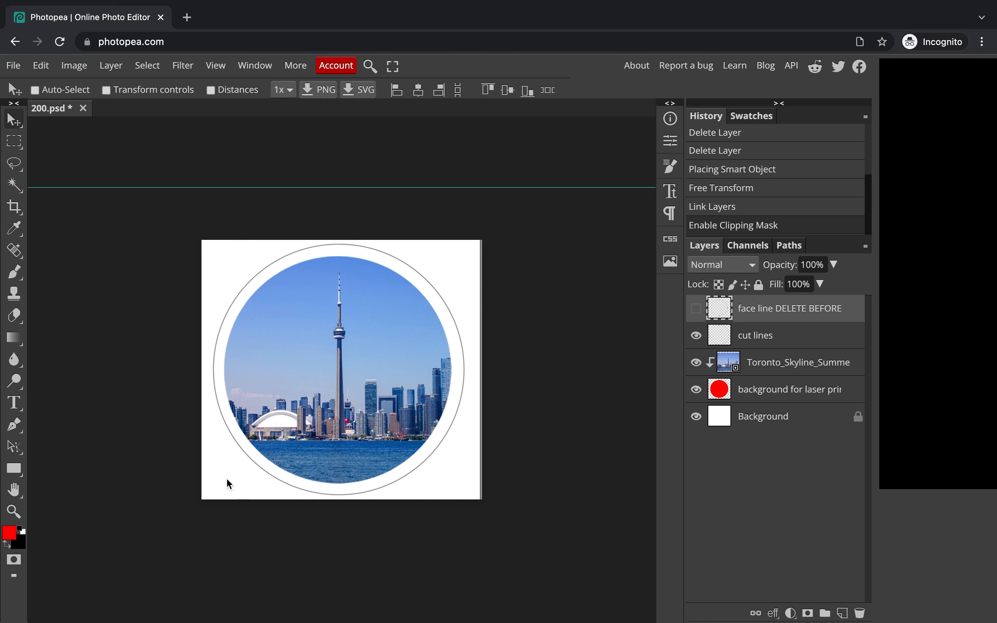
Step: Open the 200page.psd template file from the computer
left_click(13, 65)
left_click(72, 115)
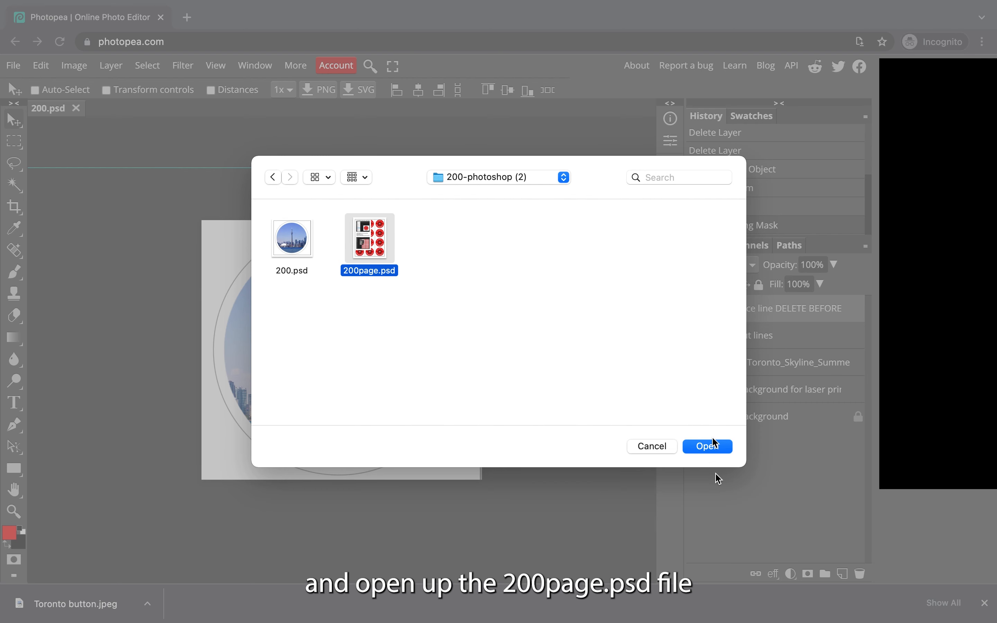
left_click(718, 448)
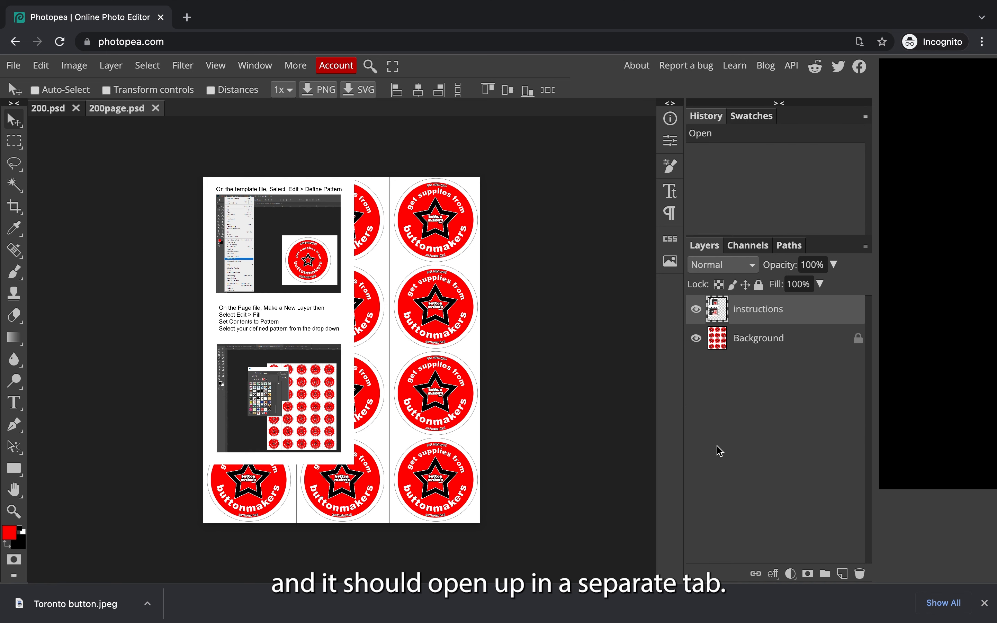
Step: Delete the instructions layer and fill the page's Background with the Toronto button pattern
key("Delete")
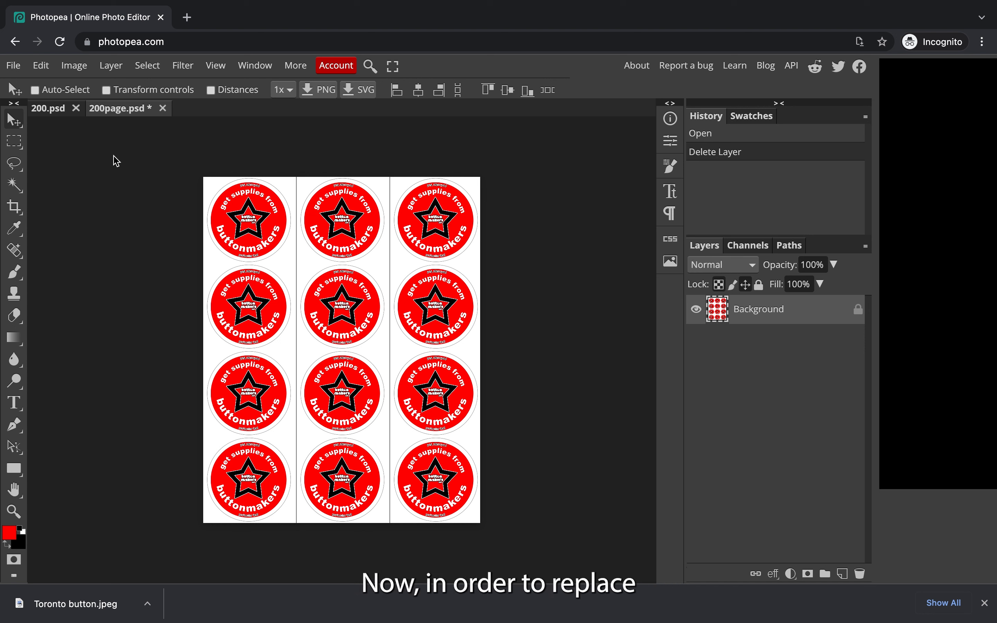
left_click(50, 67)
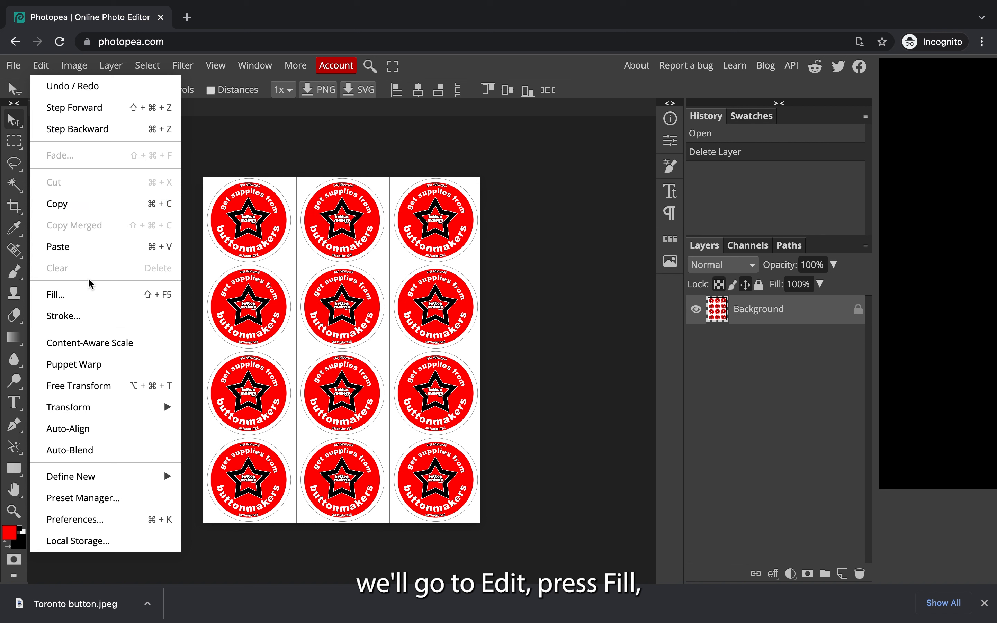
left_click(96, 295)
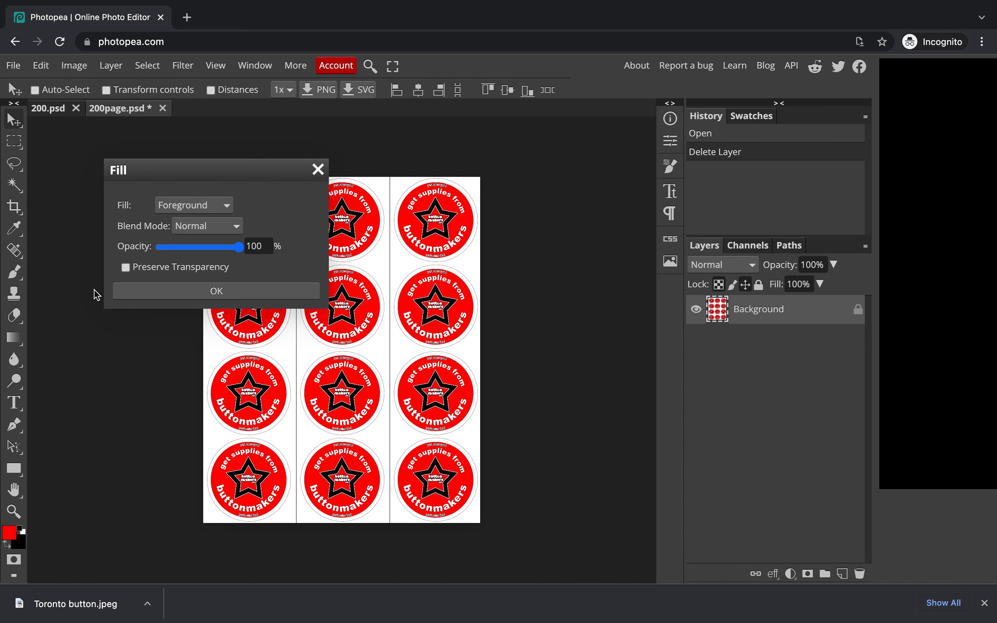
left_click(226, 210)
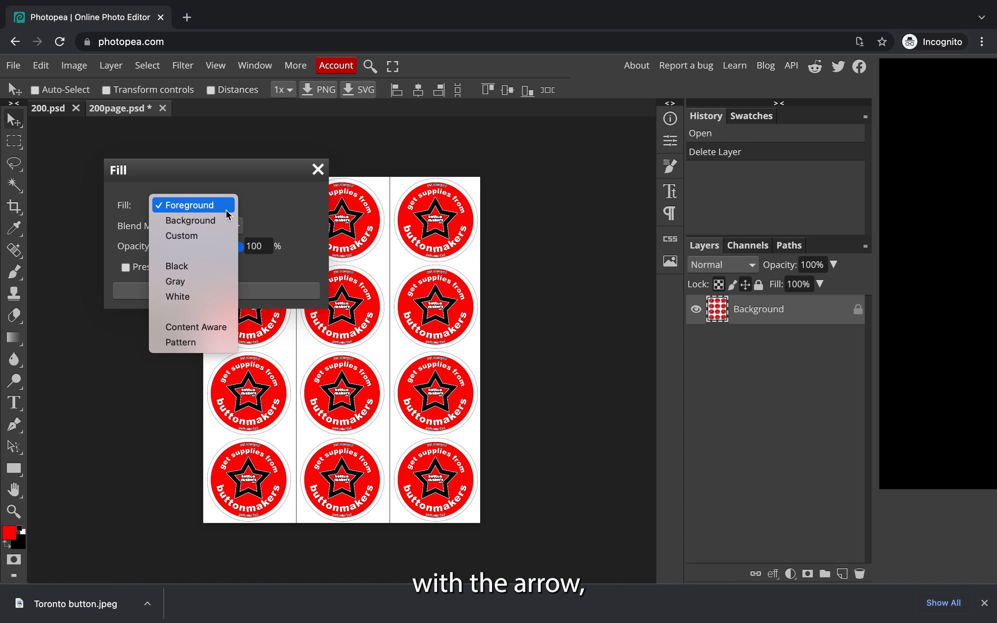
left_click(223, 343)
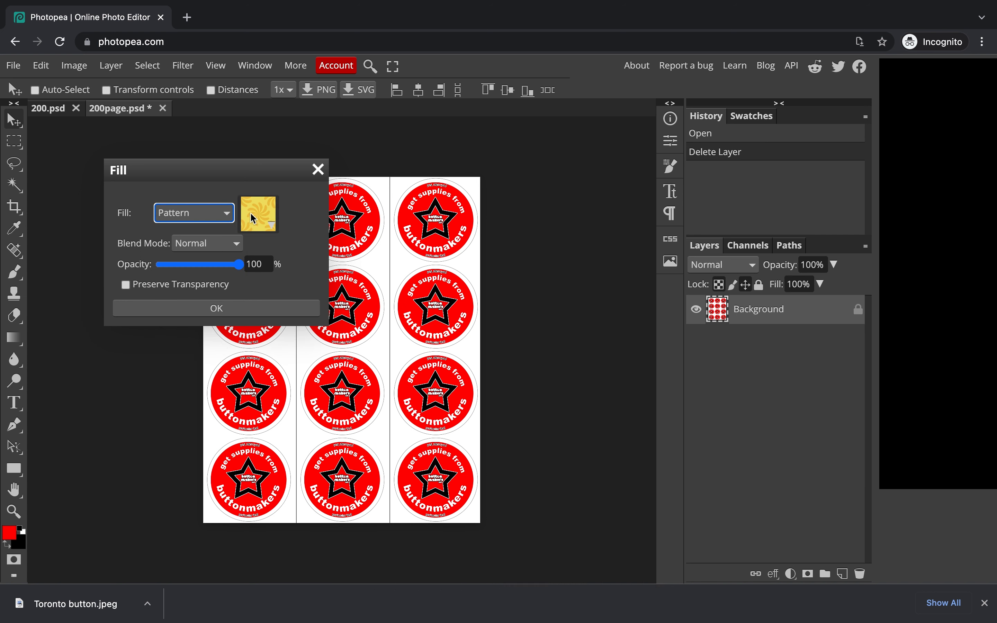
left_click(263, 219)
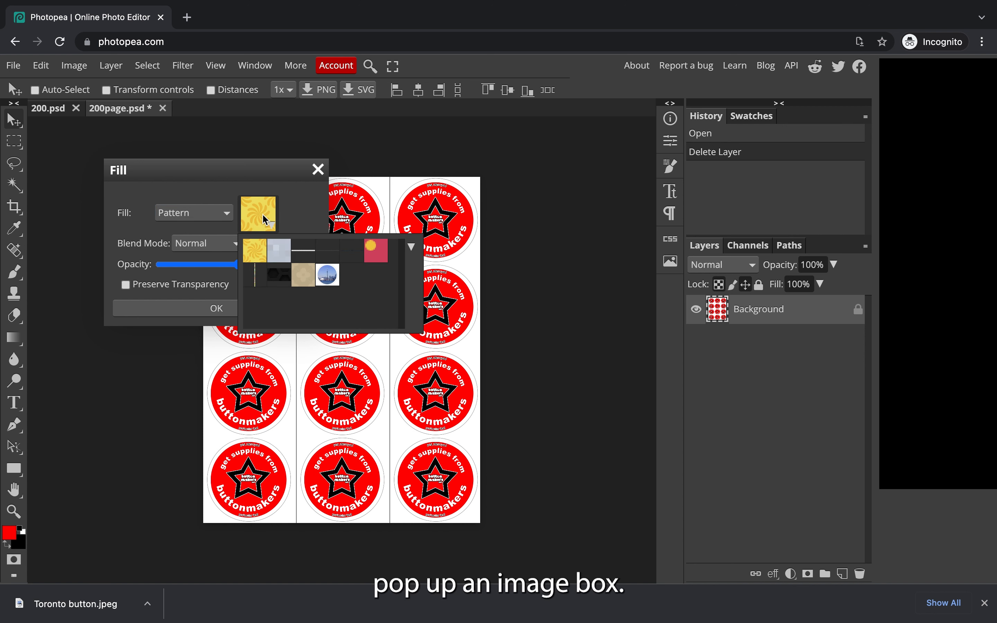
left_click(328, 275)
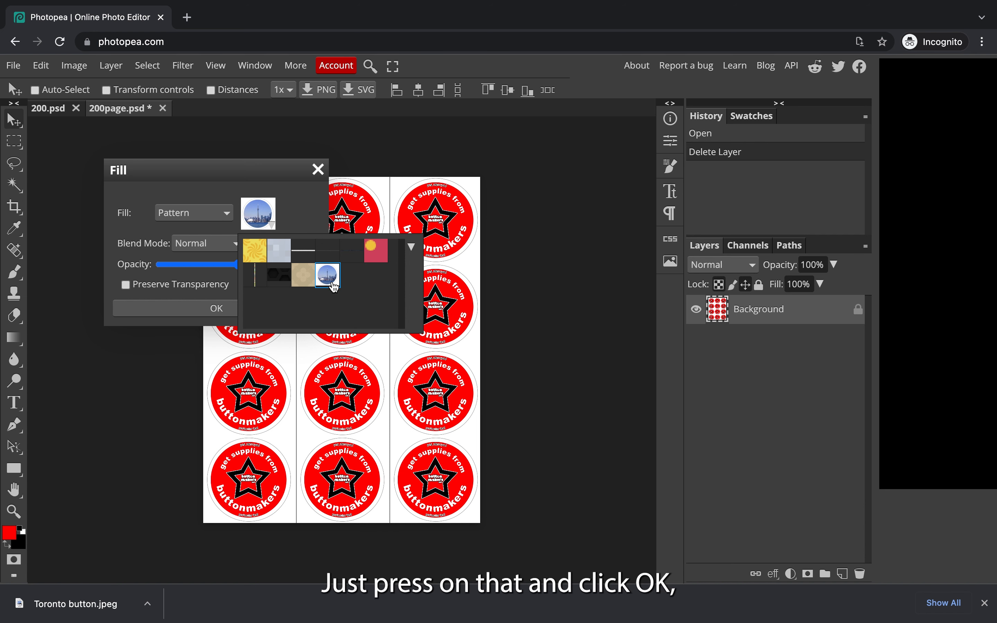
left_click(304, 218)
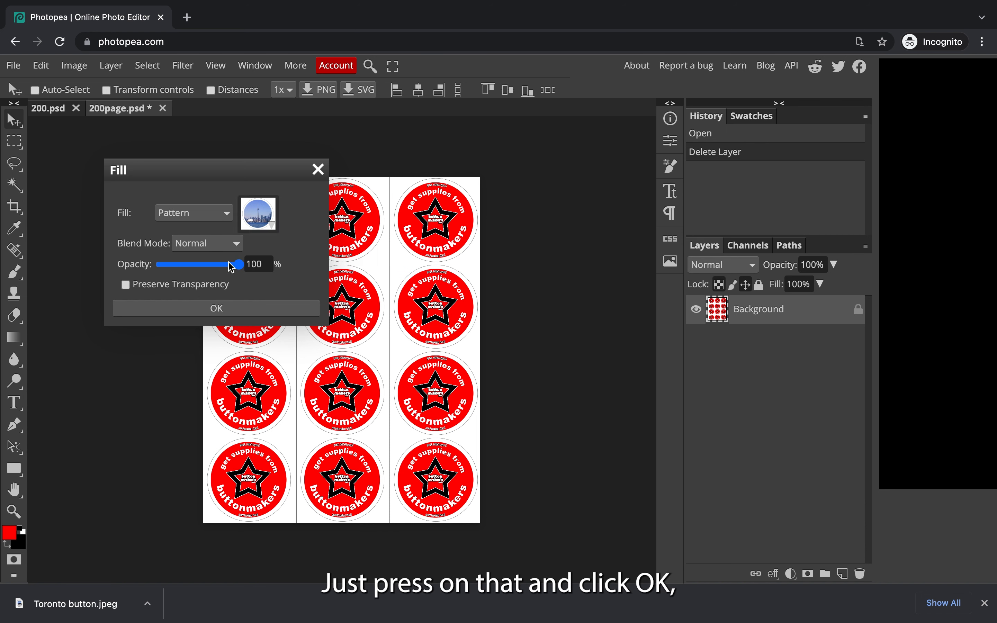
left_click(225, 308)
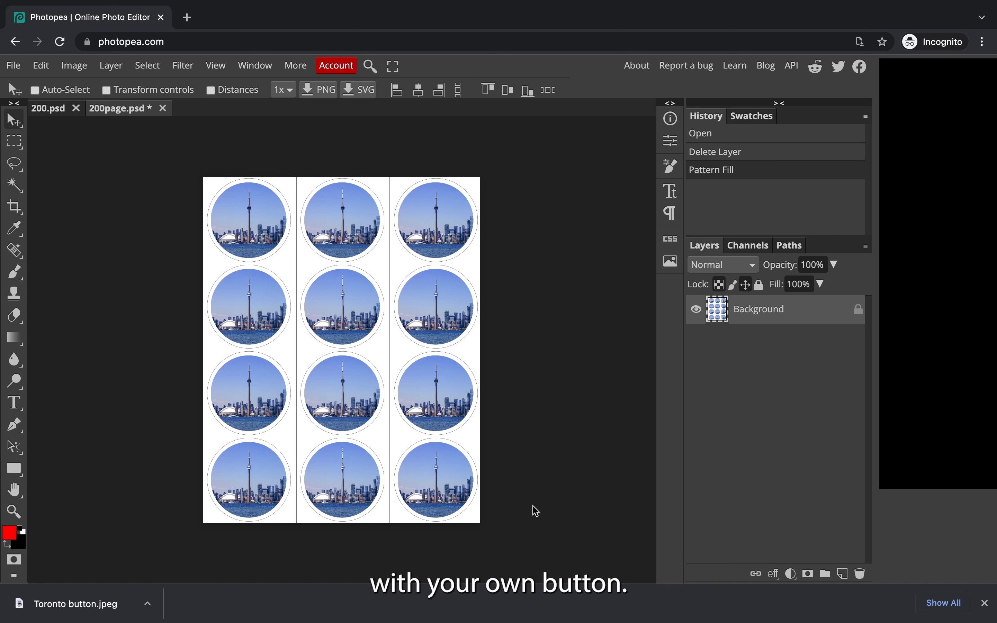
Step: Save the 200page.psd file, allowing the site to save changes
left_click(14, 65)
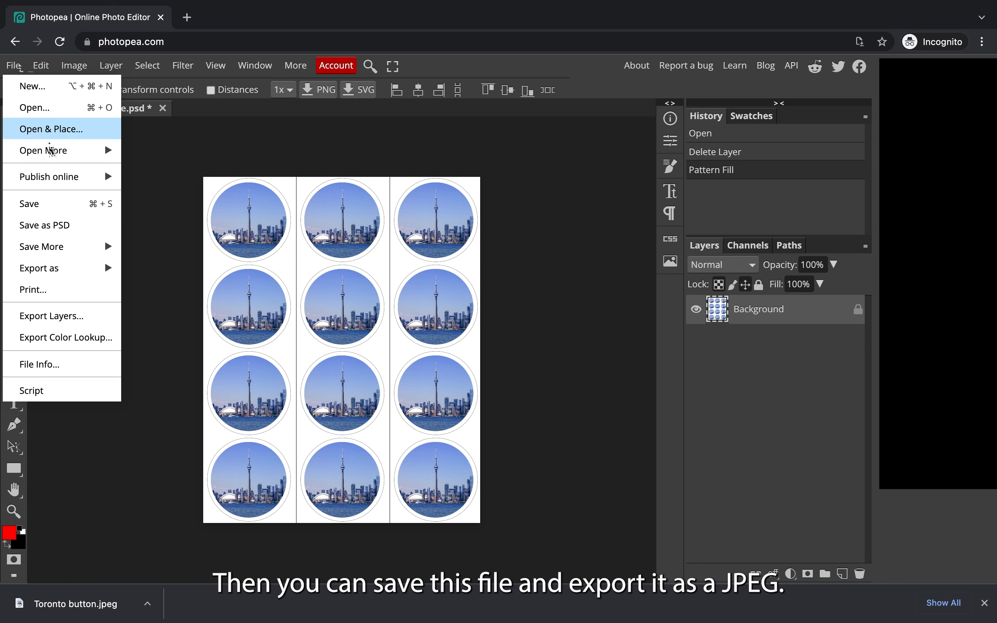
left_click(76, 203)
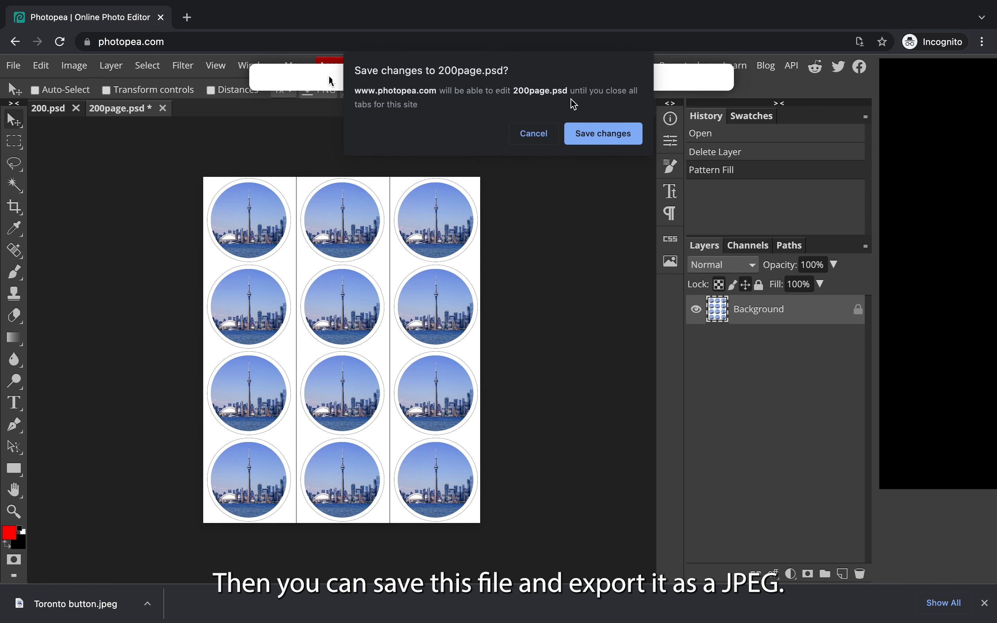
left_click(606, 136)
Step: Export the filled page as a JPG named Toronto buttons to the Desktop
left_click(13, 65)
mouse_move(82, 268)
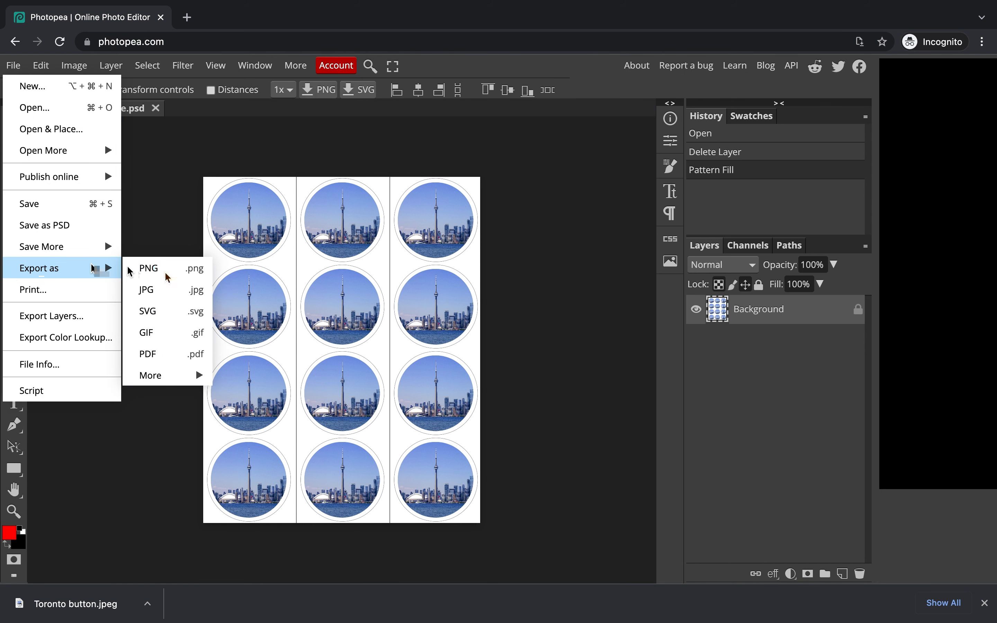
left_click(180, 294)
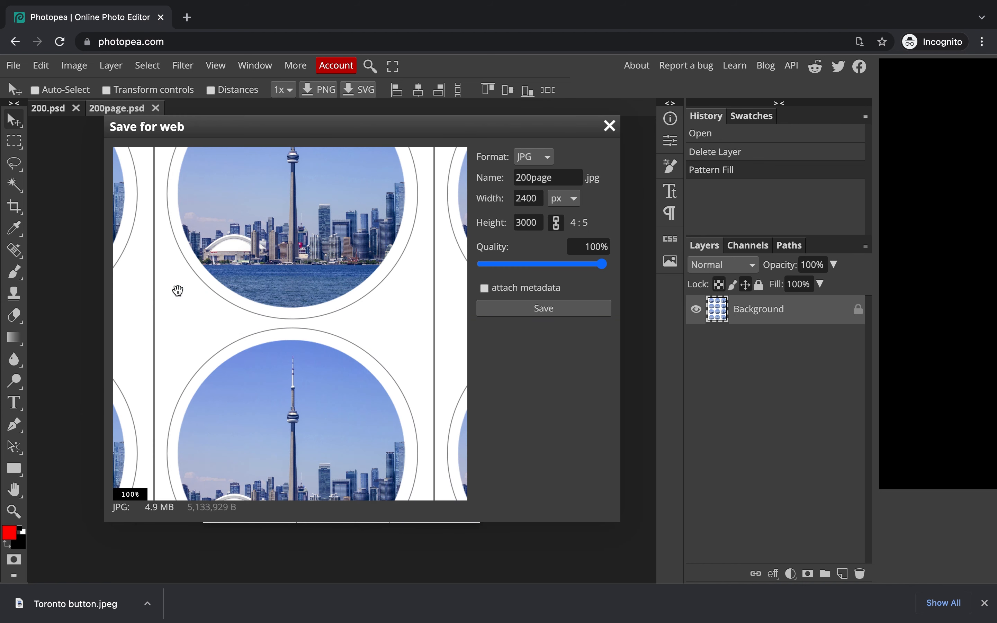
left_click(558, 312)
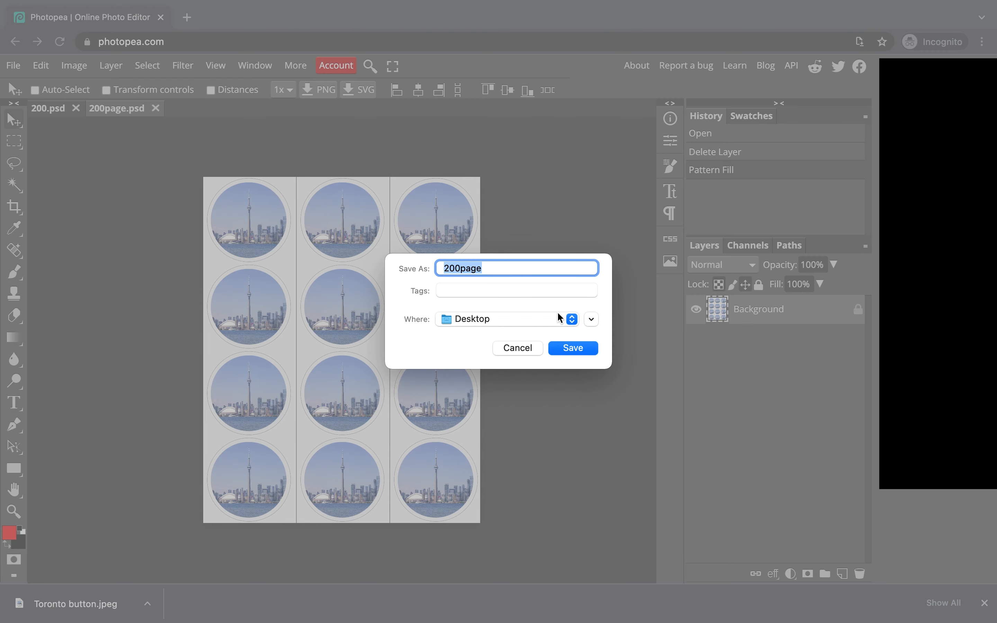
type("Toronto buttons")
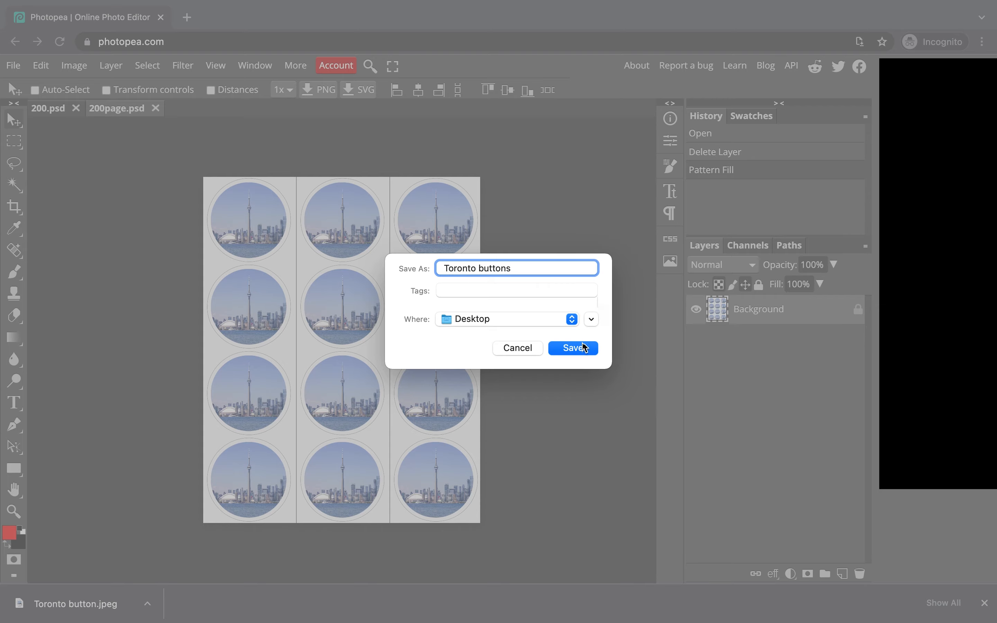
left_click(585, 348)
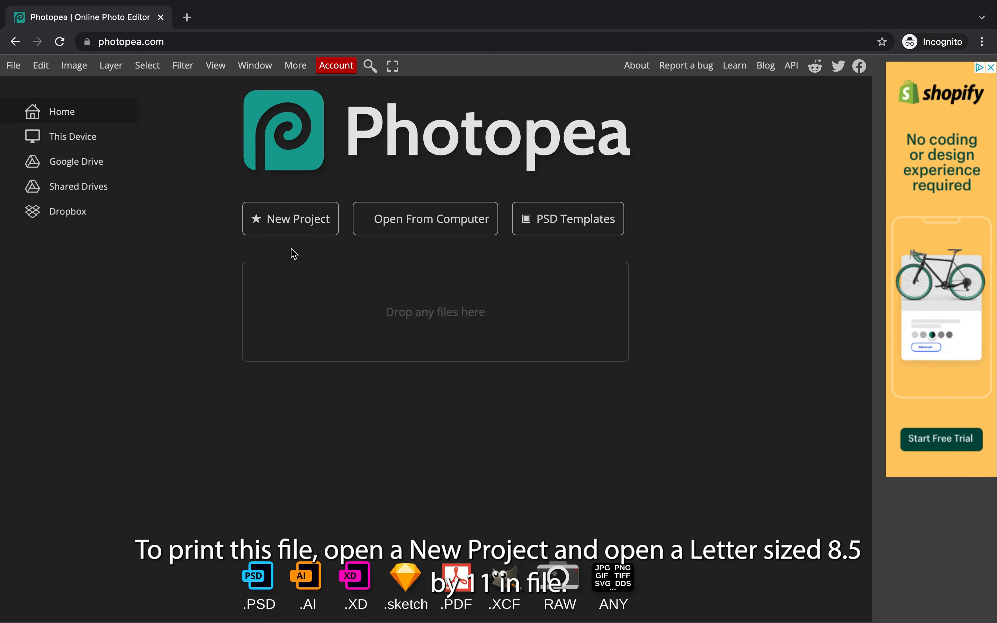
Step: Create a new Letter-sized print project, 8.5 x 11 inches at 300 DPI
left_click(291, 227)
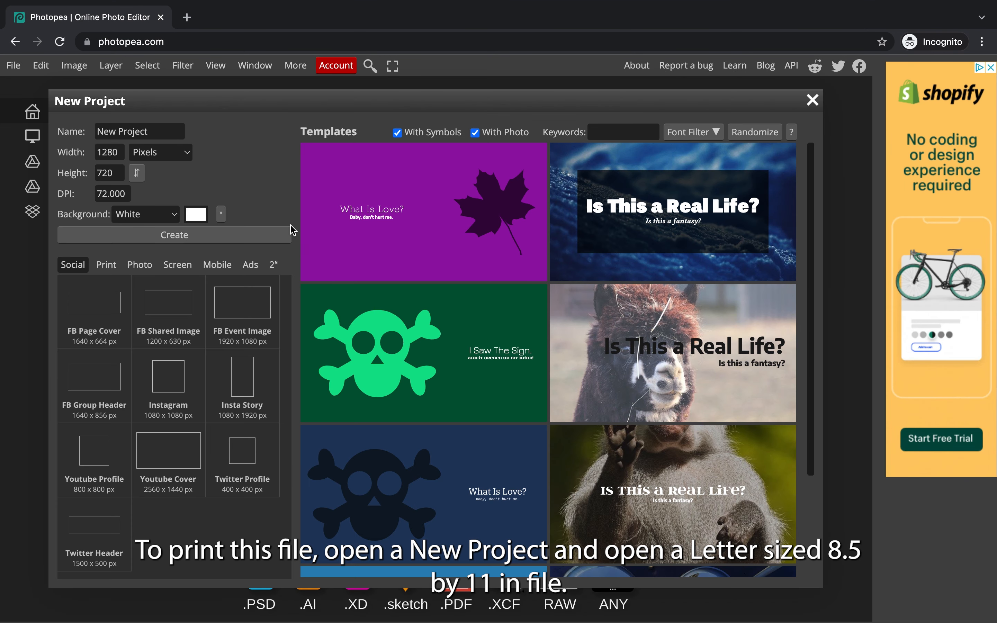
left_click(105, 266)
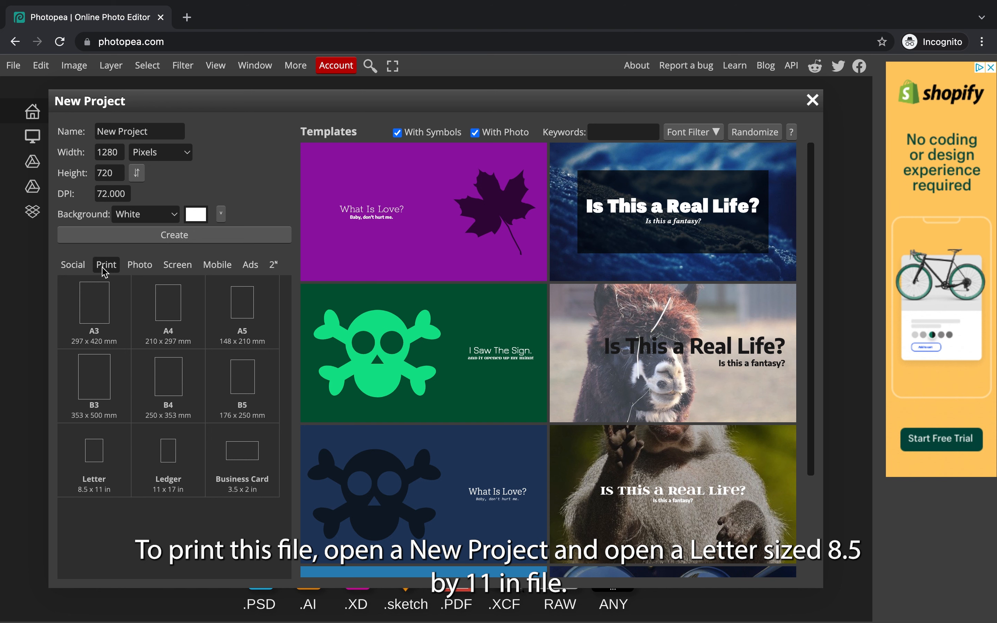
left_click(116, 474)
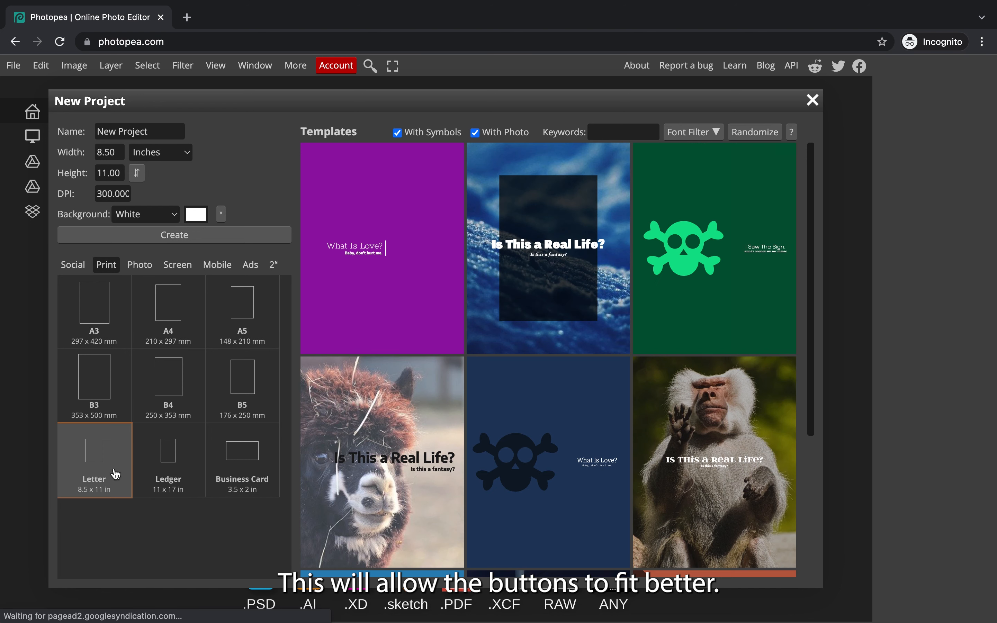
left_click(215, 237)
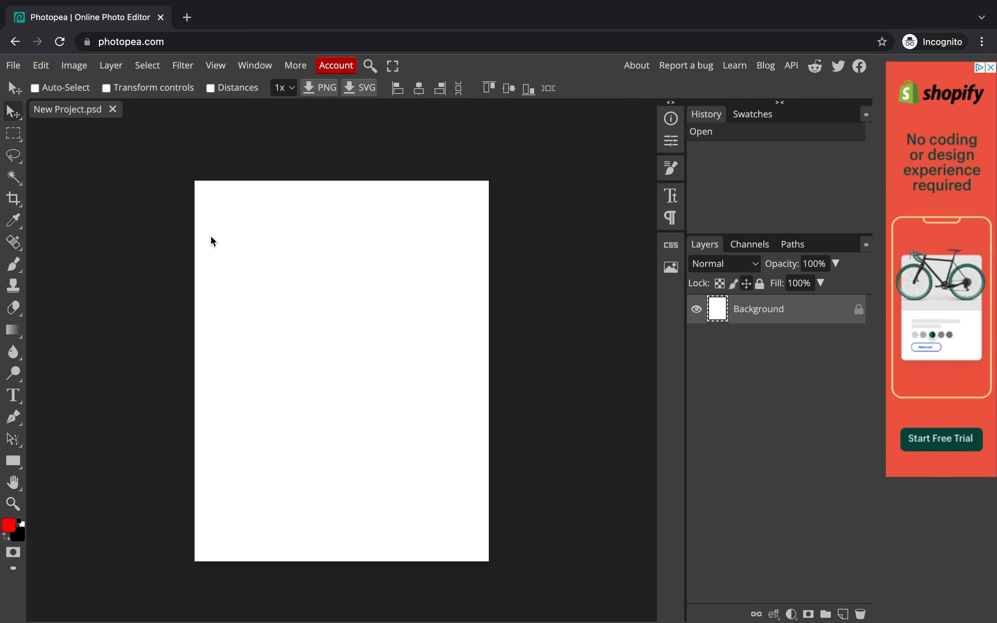
Step: Place the exported Toronto buttons image onto the letter page, nudge it into position, and commit the placement
left_click(13, 65)
left_click(48, 131)
left_click(707, 446)
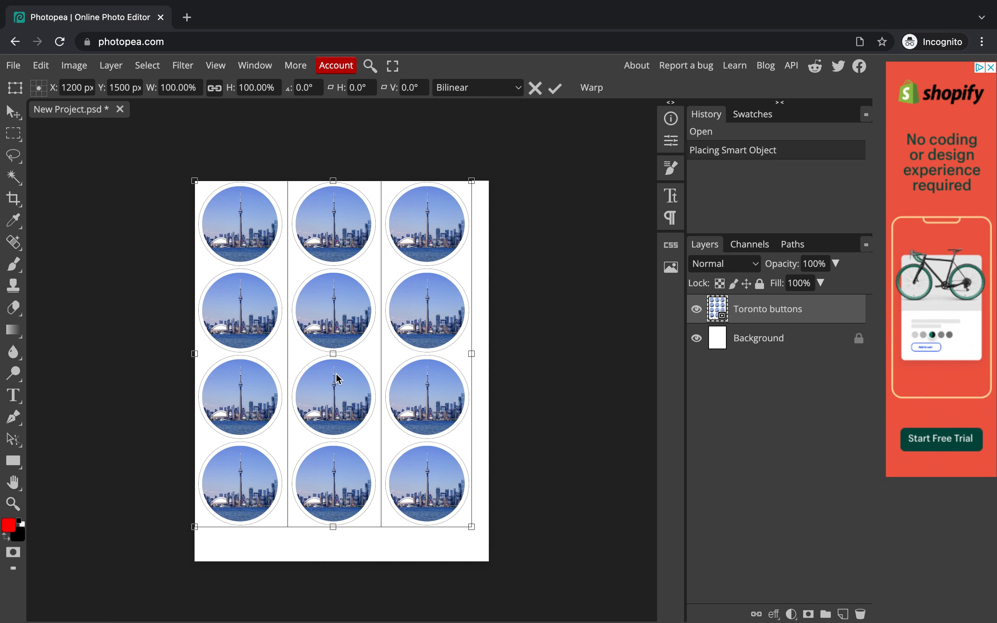
left_click_drag(353, 367, 361, 384)
key("Return")
Step: Export the letter page as a JPG at 100% quality named Toronto Buttons to the Desktop
left_click(13, 65)
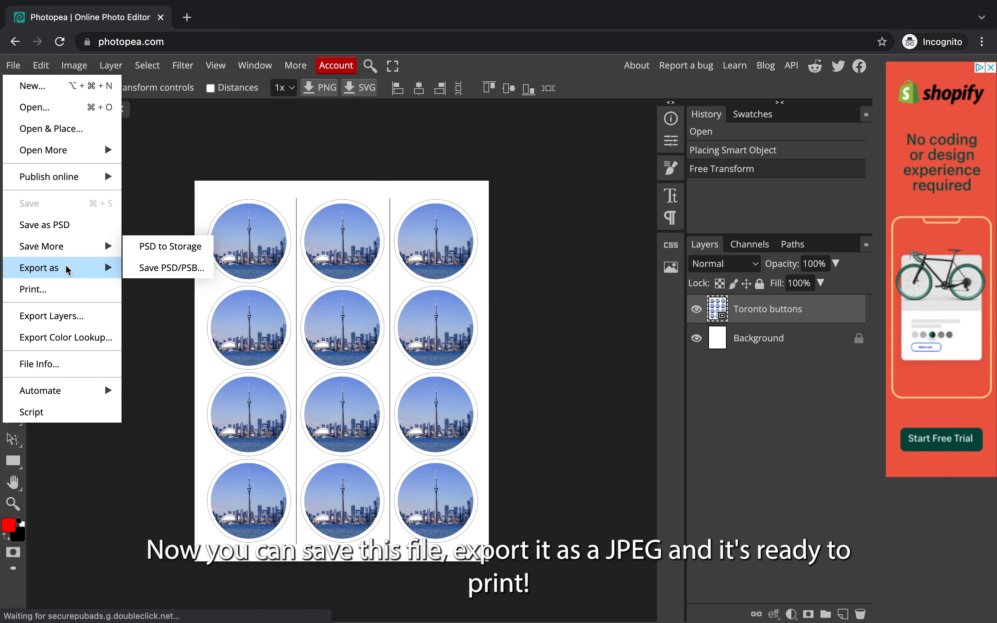
mouse_move(87, 269)
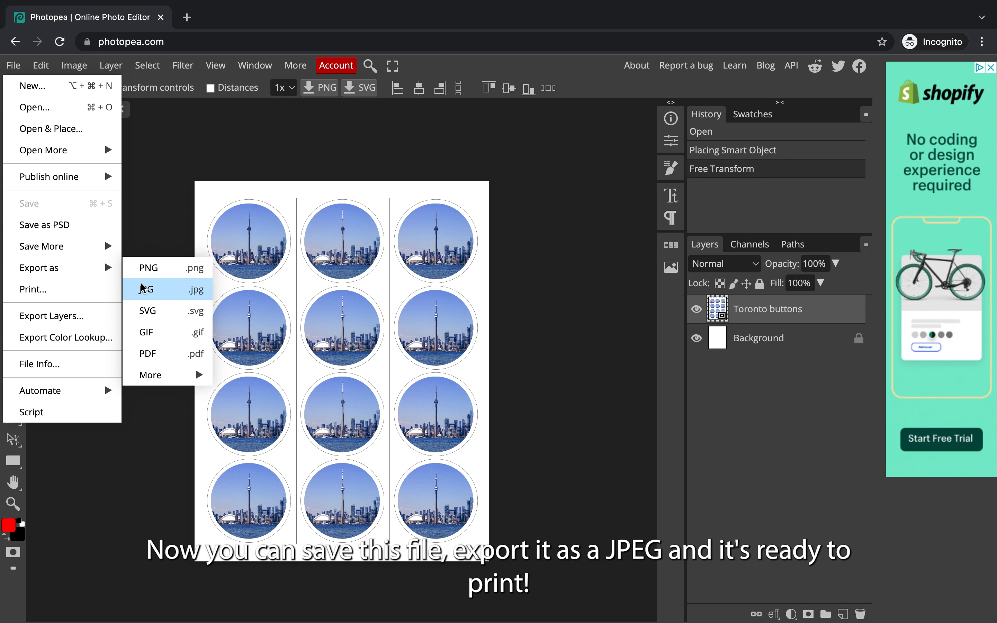
left_click(142, 288)
left_click_drag(520, 306, 603, 305)
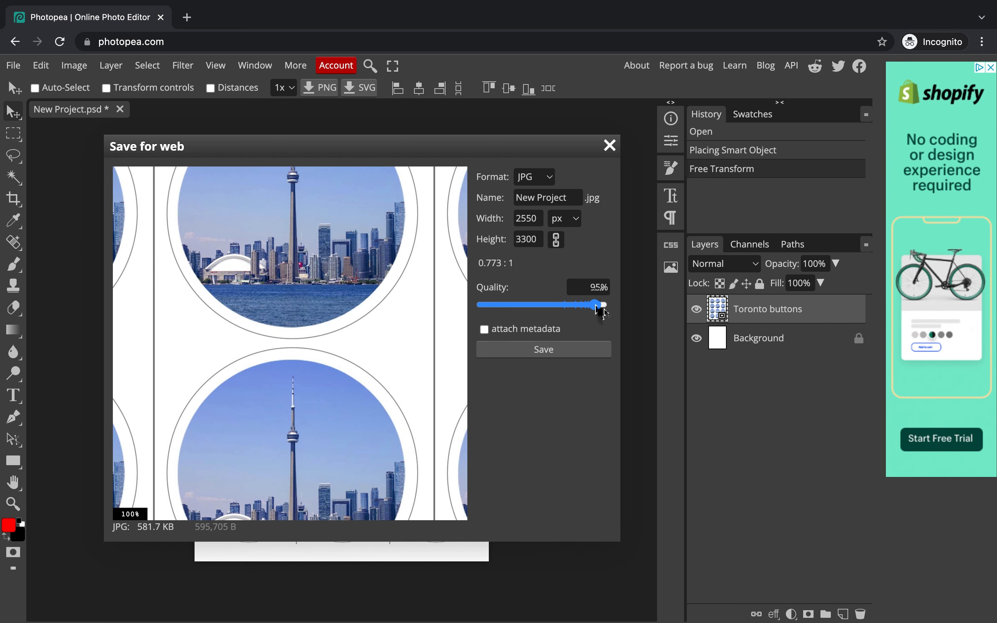
triple_click(570, 203)
type("Toronto")
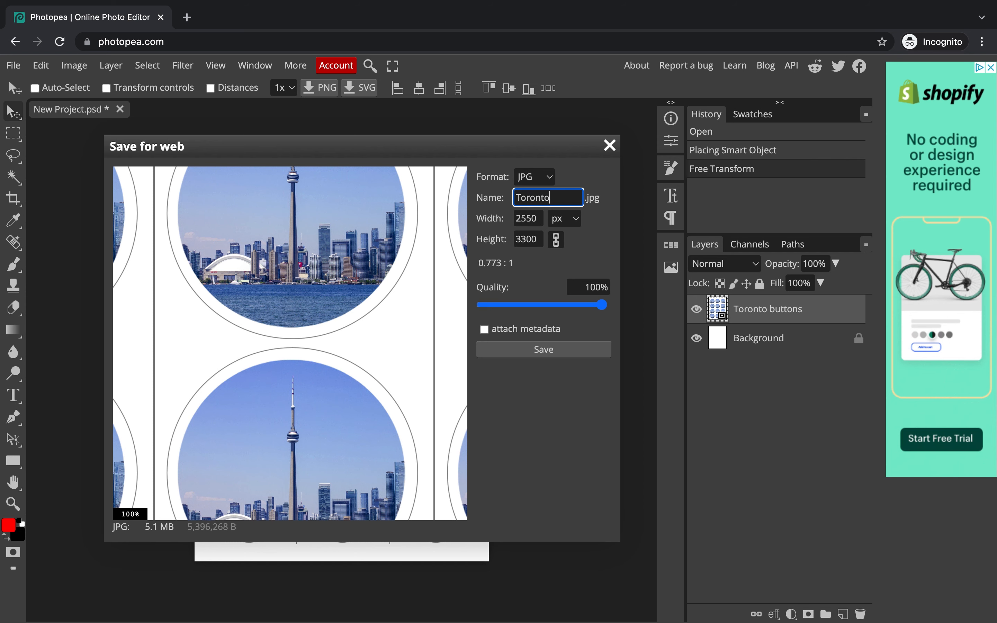
type(" Buttons")
left_click(535, 353)
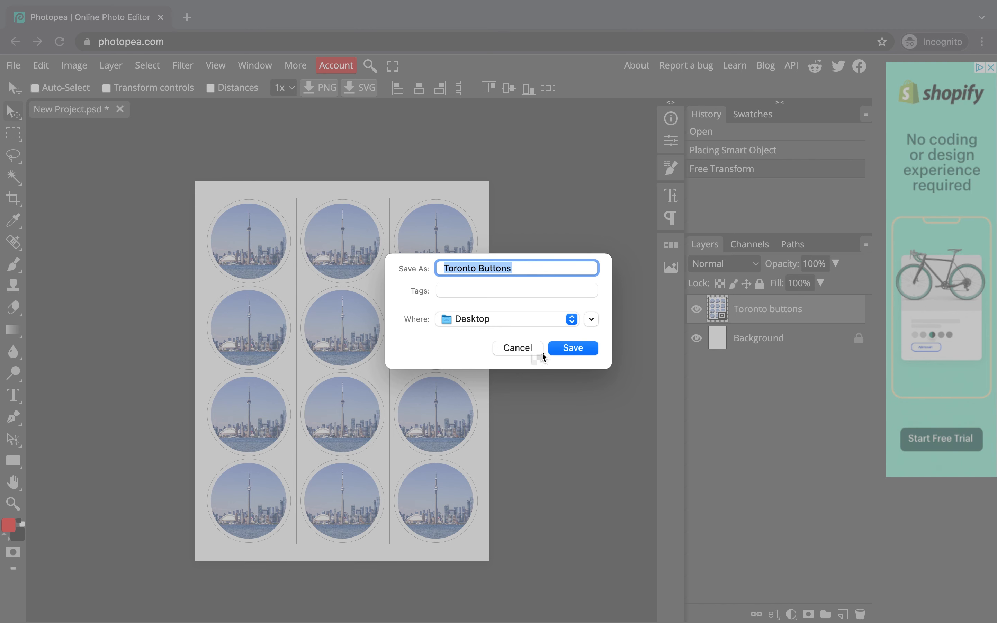
left_click(572, 349)
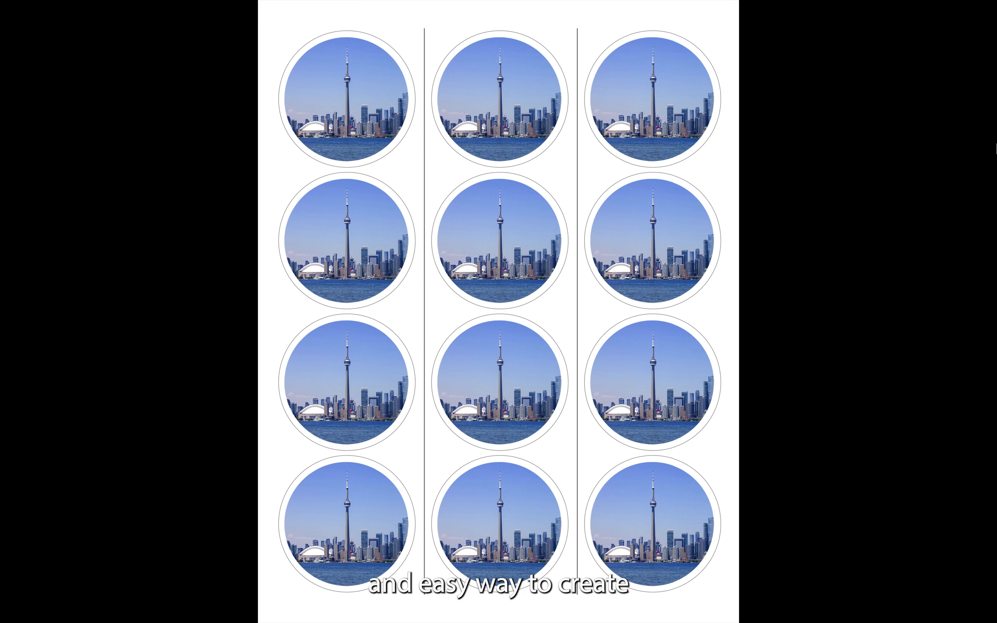